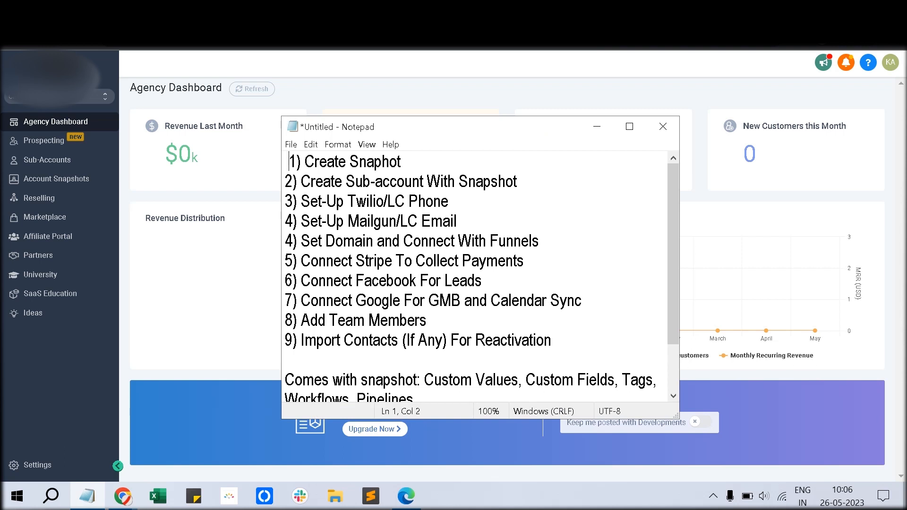
Step: Delete the stray leading space before '1) Create Snaphot' in the Notepad checklist
key("BackSpace")
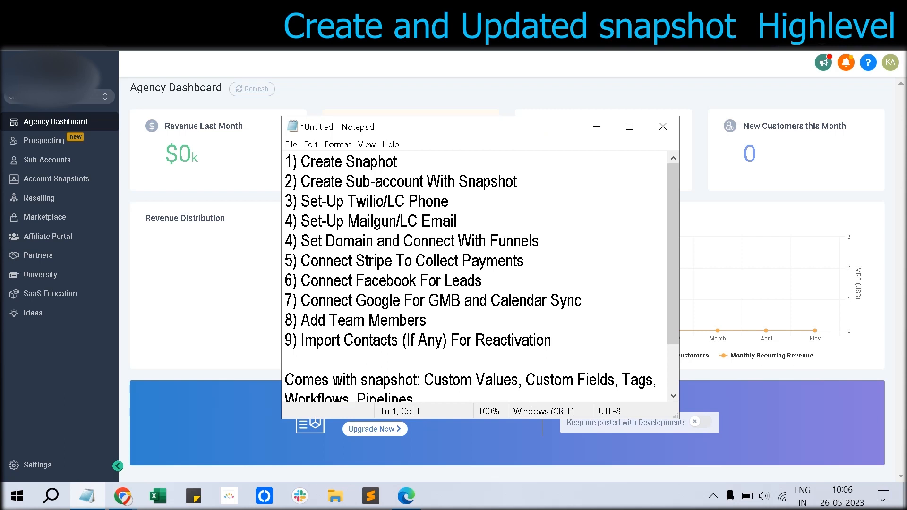
Step: Switch into the sub-account found by searching 'fort' and open its Automation workflows list
left_click(105, 96)
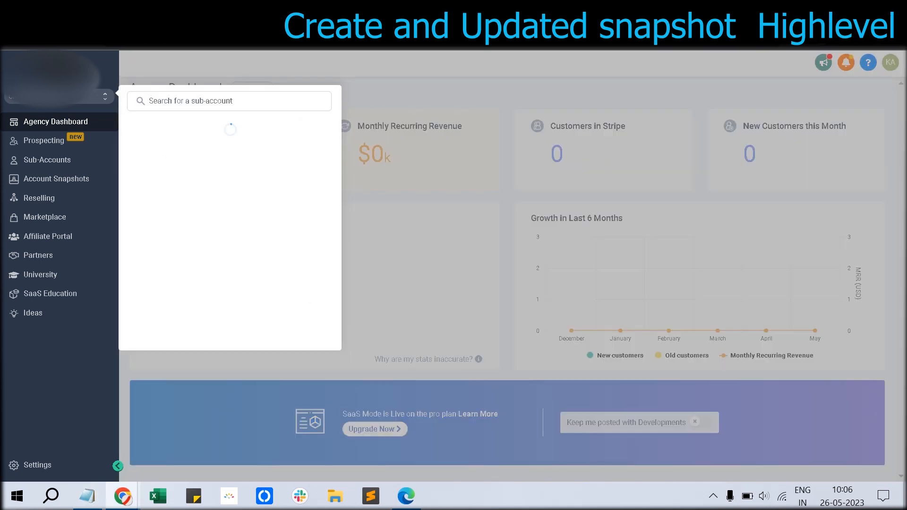
type("fort")
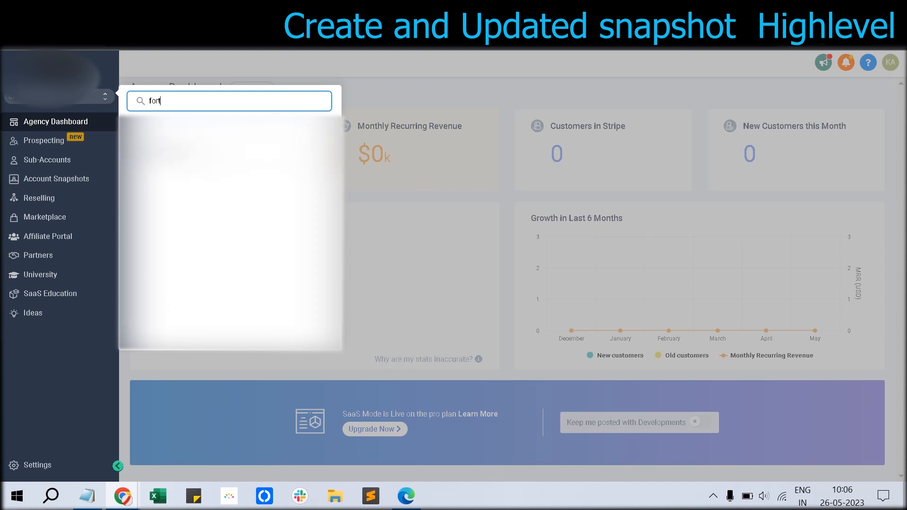
left_click(174, 152)
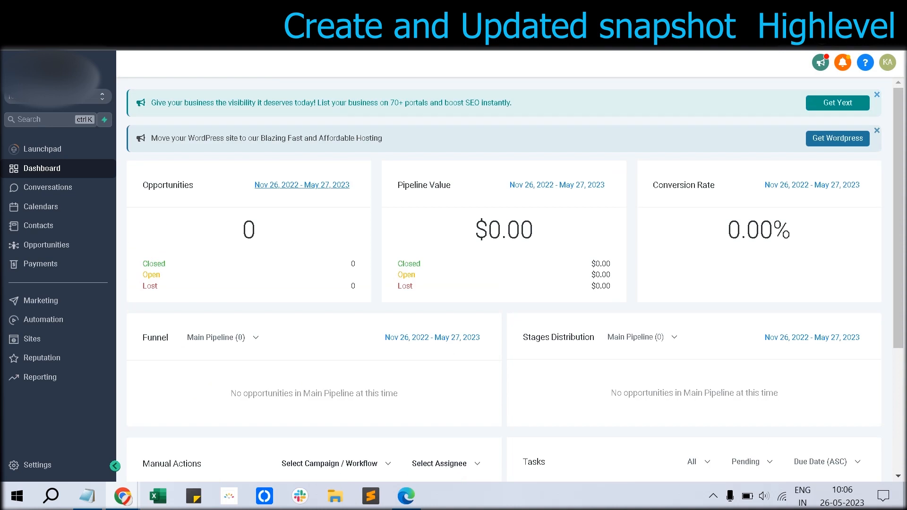
left_click(43, 320)
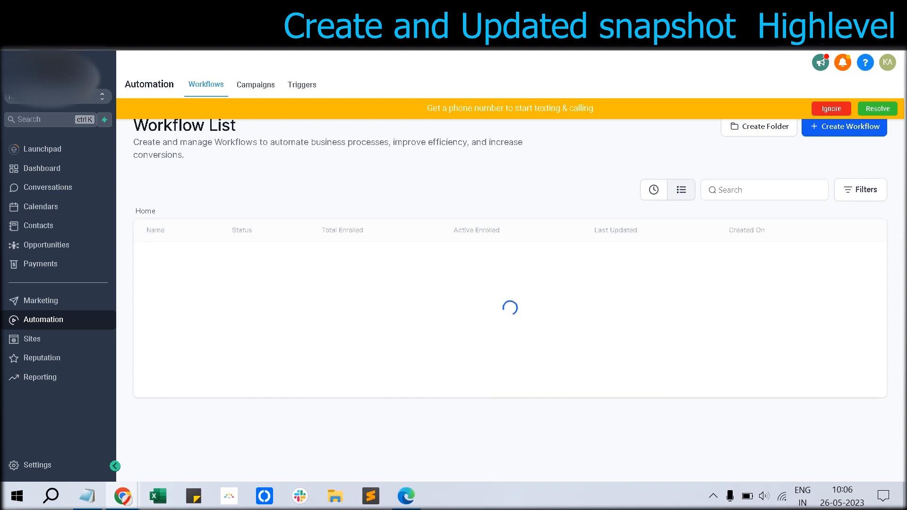
Step: Browse the sub-account's Sites, Opportunities, Calendars and Appointments, then return to Sites
scroll(504, 265, "down", 1)
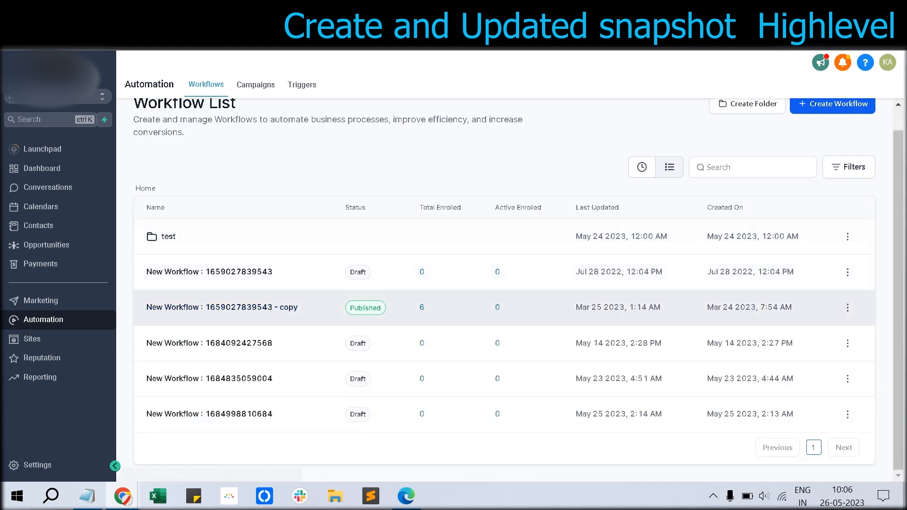
left_click(32, 338)
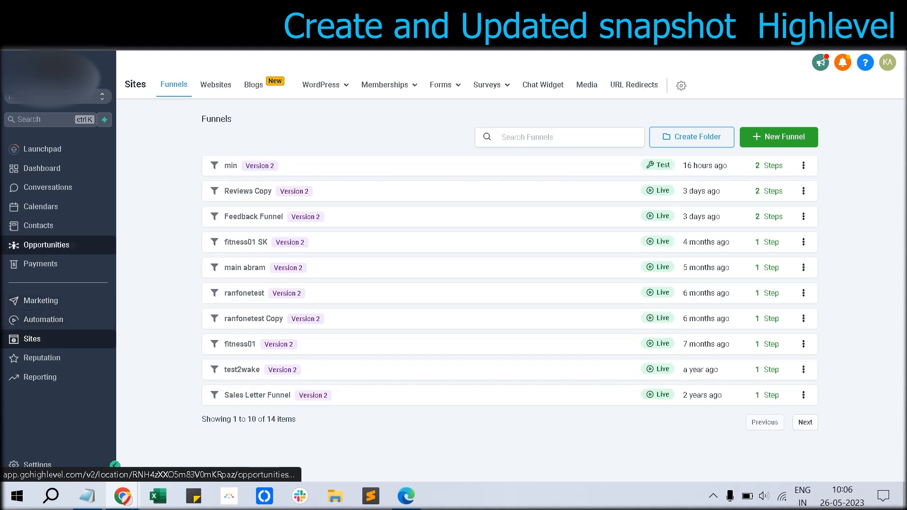
left_click(47, 245)
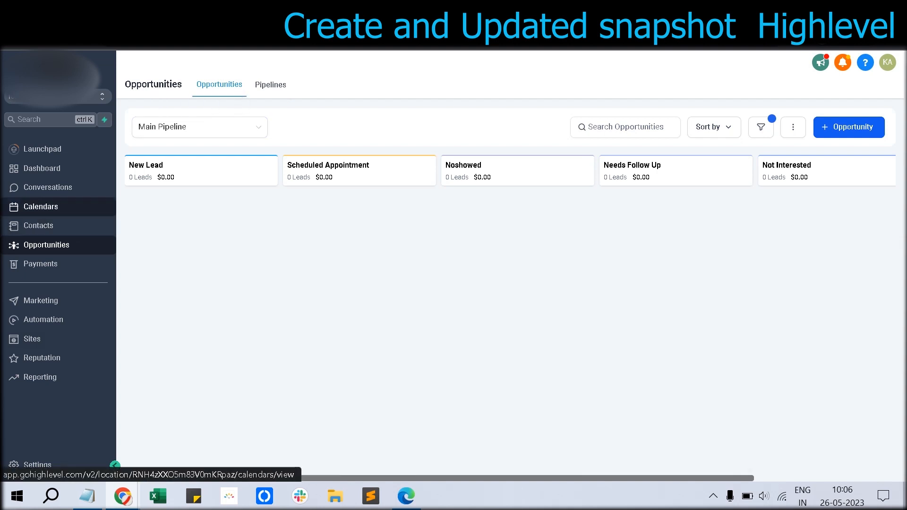
left_click(41, 206)
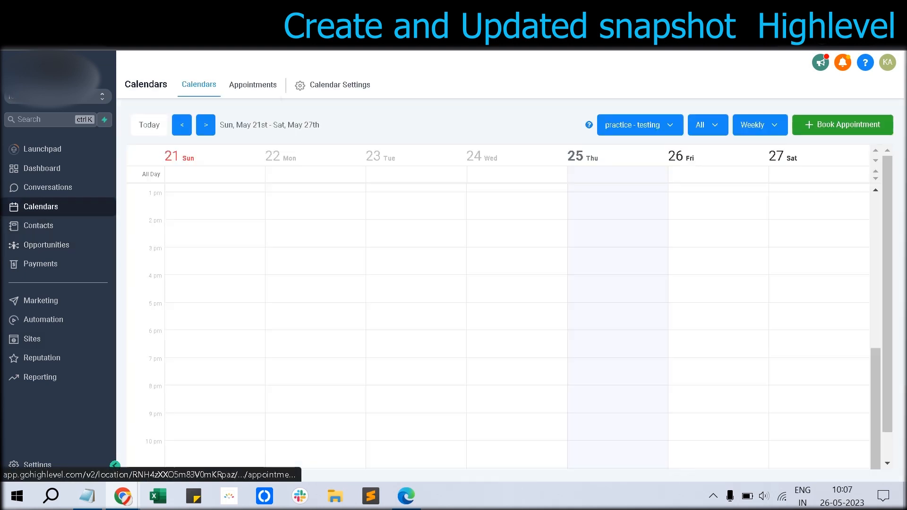
left_click(252, 85)
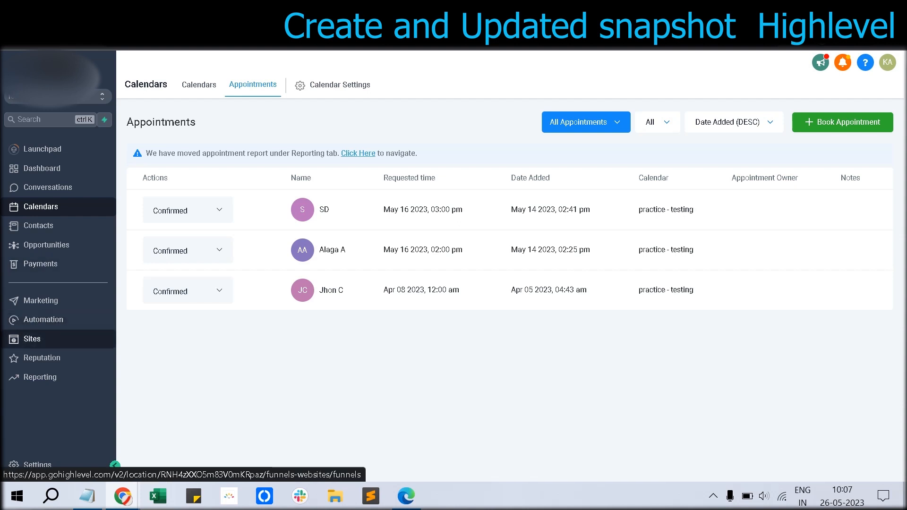
left_click(33, 339)
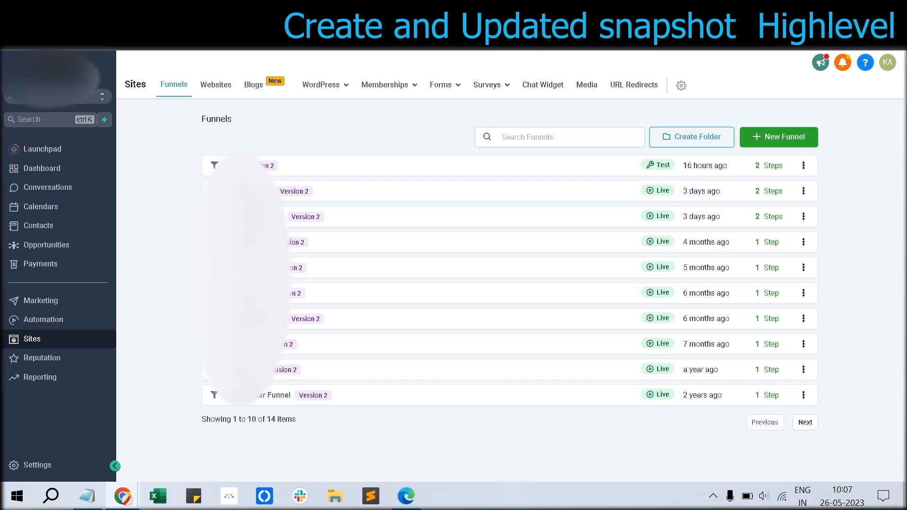
Step: From the agency view, go to Settings > Snapshot and start a new snapshot
left_click(58, 96)
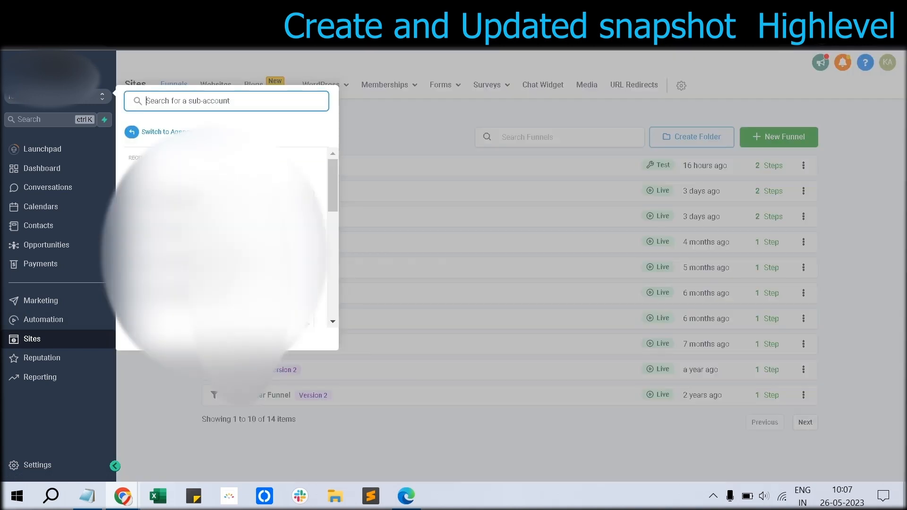
key("Escape")
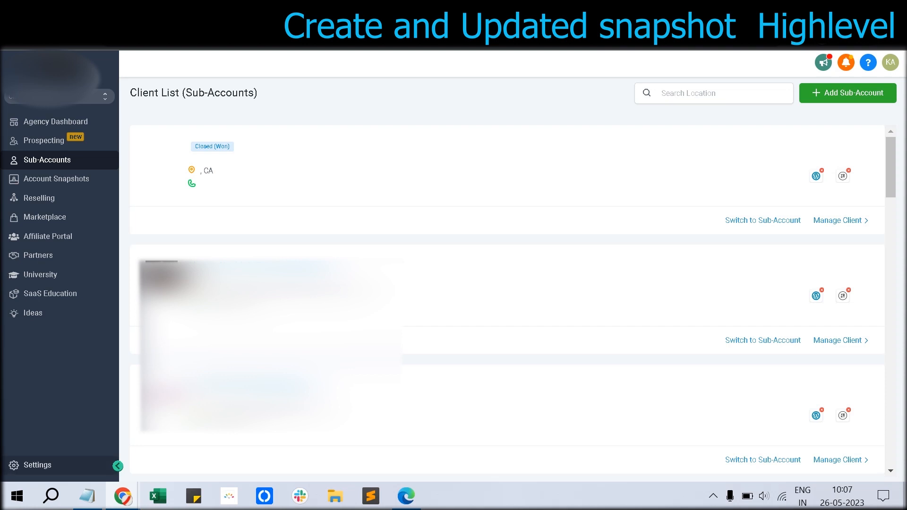
left_click(37, 464)
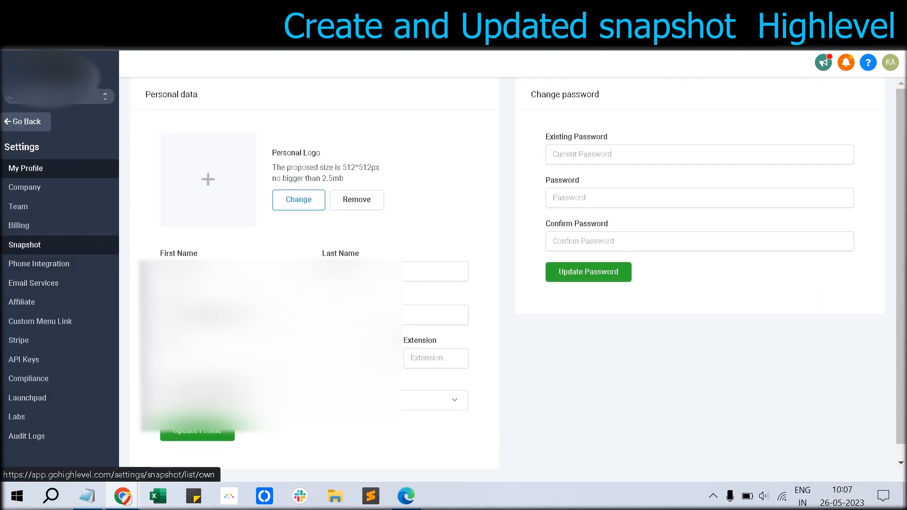
left_click(25, 245)
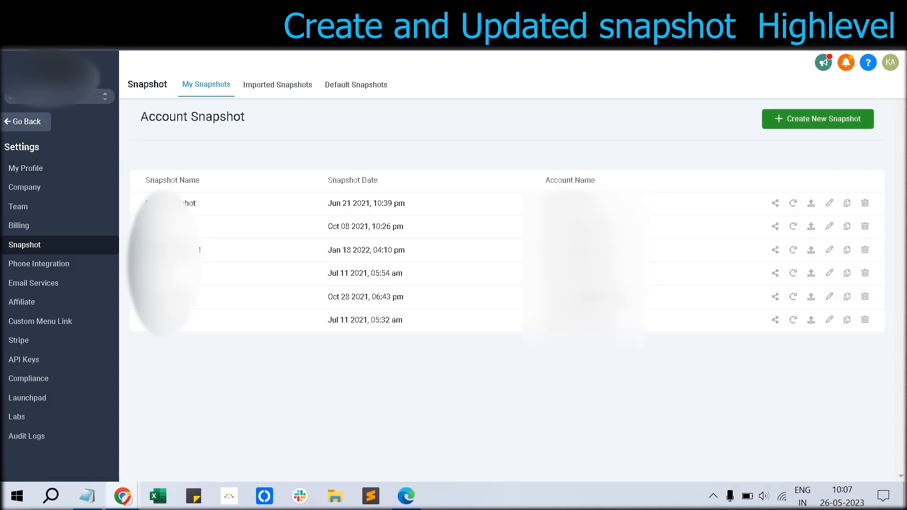
left_click(818, 119)
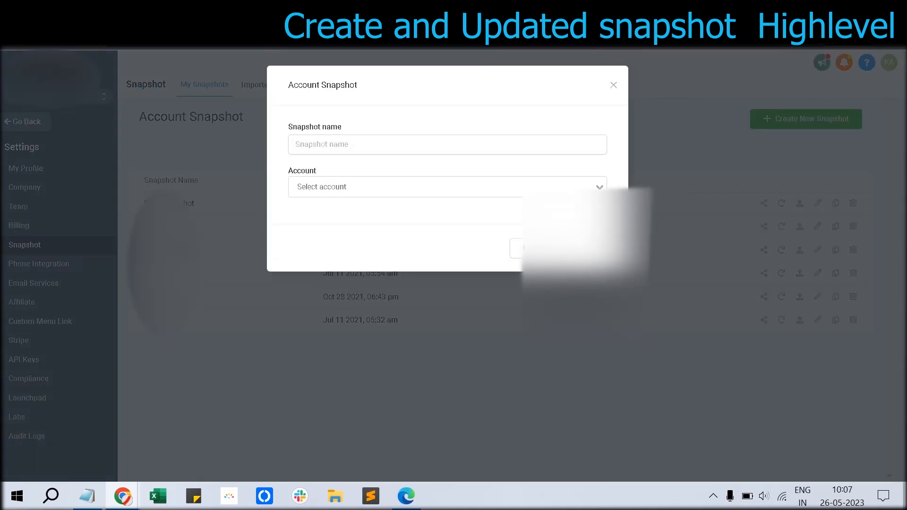
Step: Create the snapshot 'fornewclient' and highlight its new May 26 2023 row in the list
left_click(406, 145)
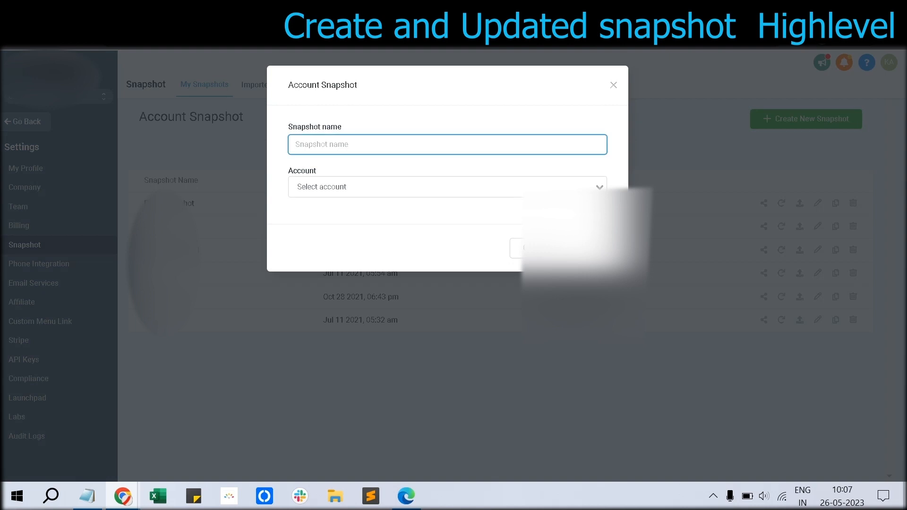
type("fornewc")
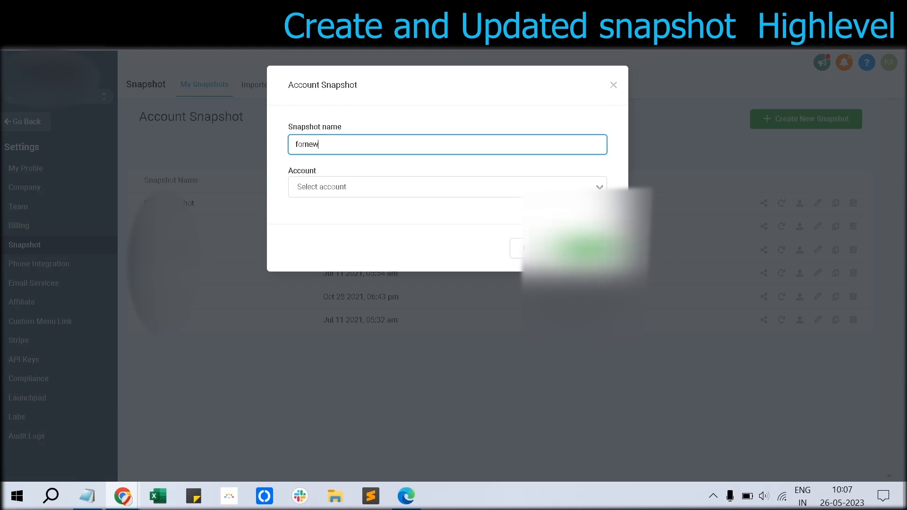
type("lient")
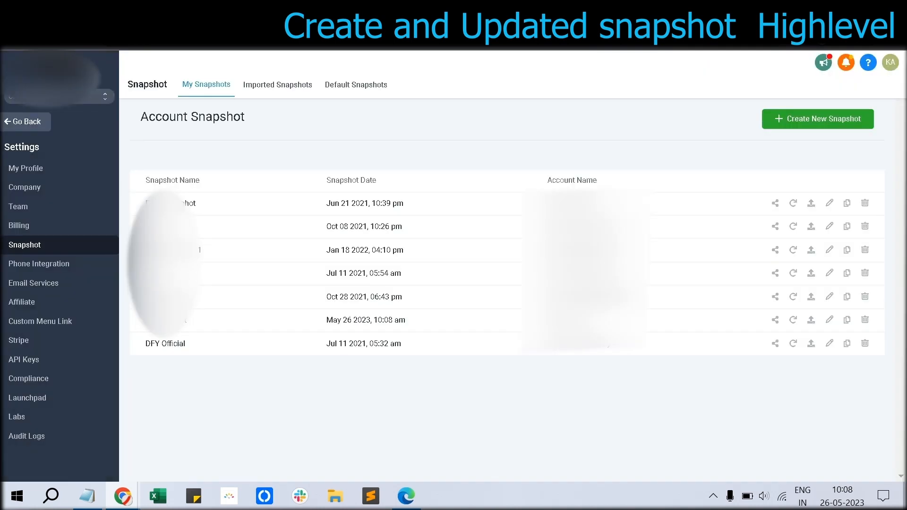
left_click_drag(144, 319, 581, 321)
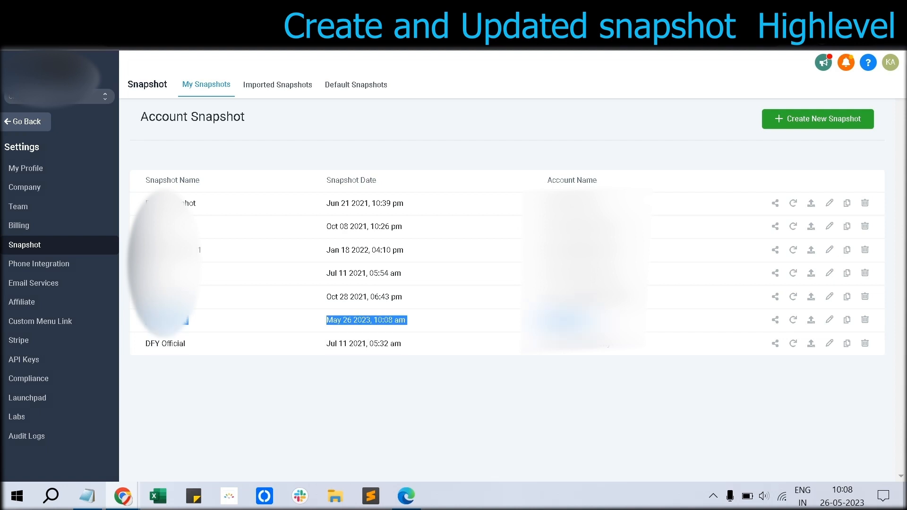
left_click(434, 320)
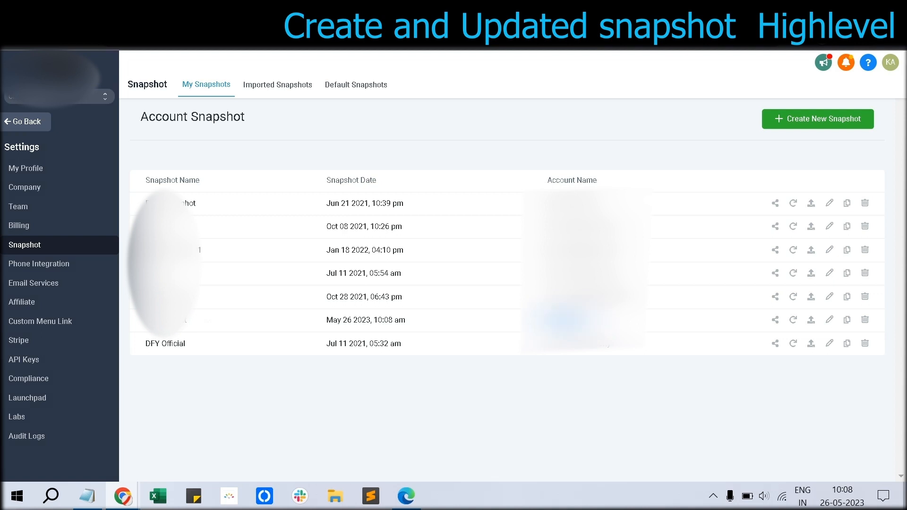
Step: Re-enter the configured sub-account and open its Settings > Custom Values page
left_click(59, 96)
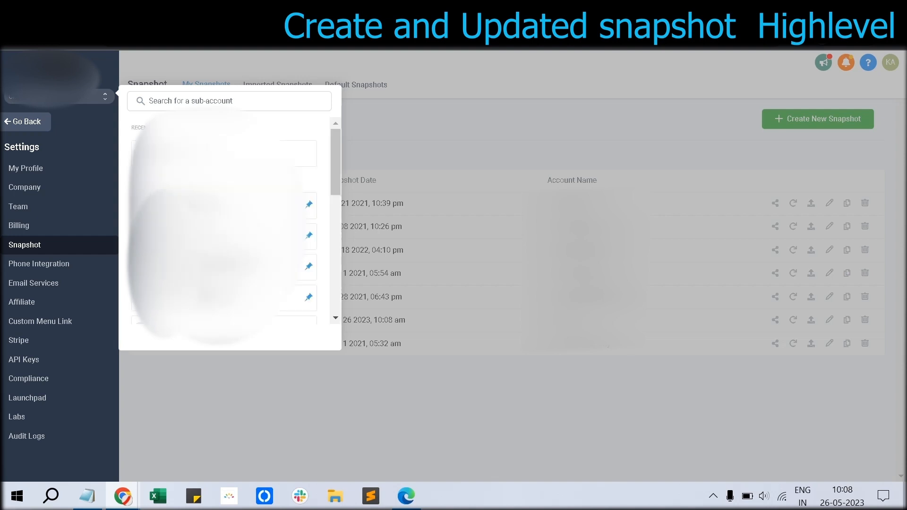
scroll(224, 222, "down", 8)
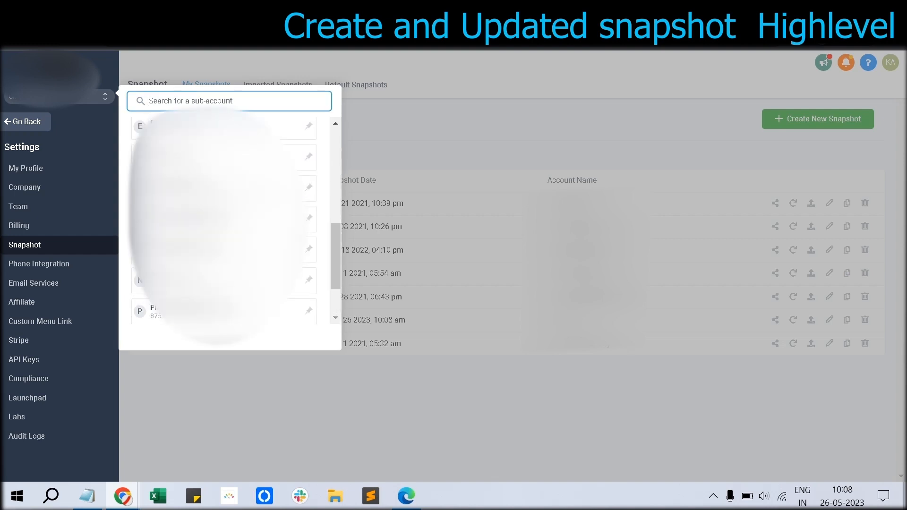
scroll(224, 222, "up", 3)
left_click(217, 206)
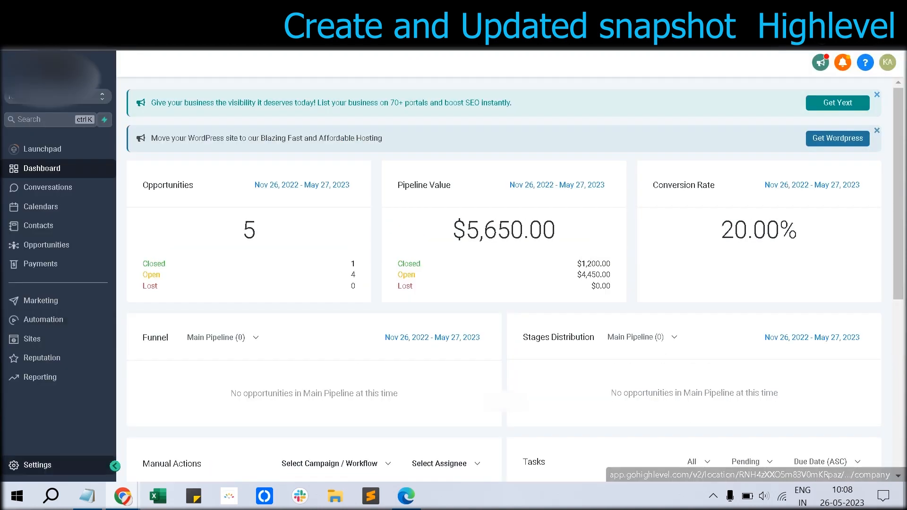
left_click(38, 465)
left_click(34, 382)
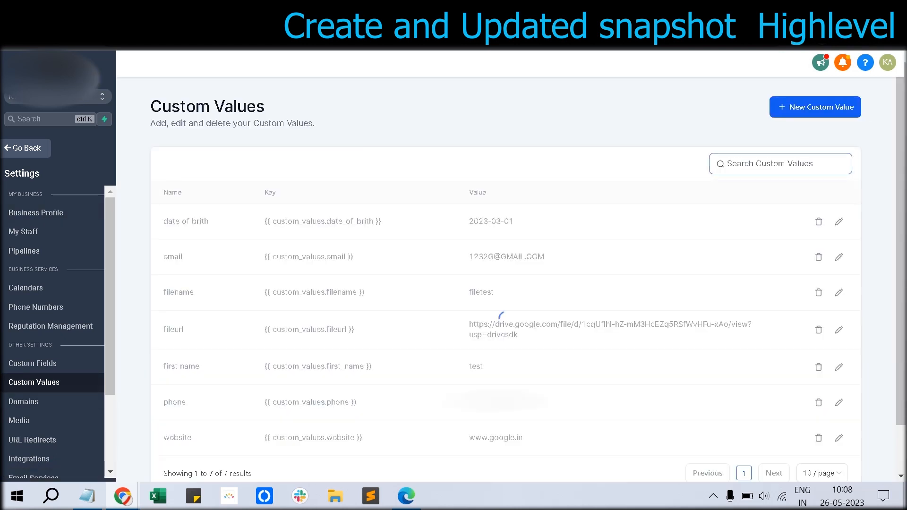
Step: Begin adding a new custom value, typing 'Facebook' as its name
left_click(816, 107)
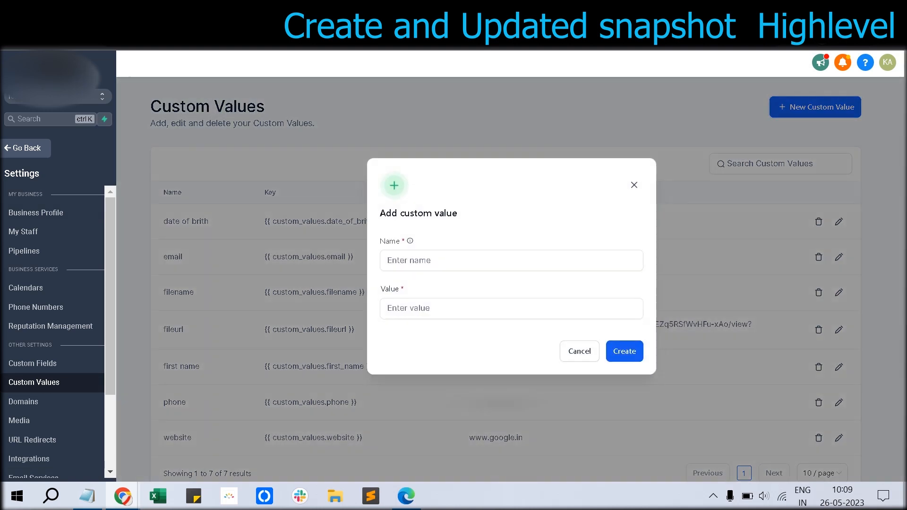
left_click(511, 260)
type("con")
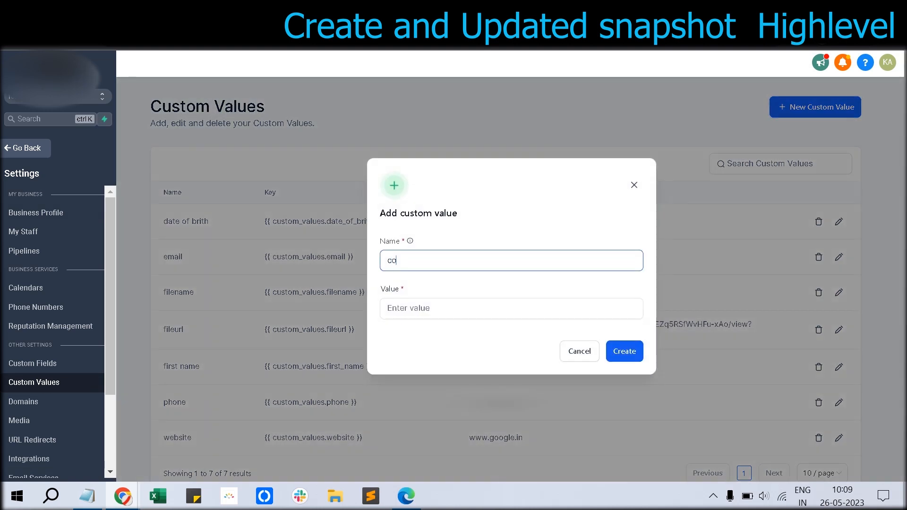
key("BackSpace")
Step: Change the checklist's first line to 'Create and update Snaphot' and return to the browser
key("BackSpace")
key("BackSpace")
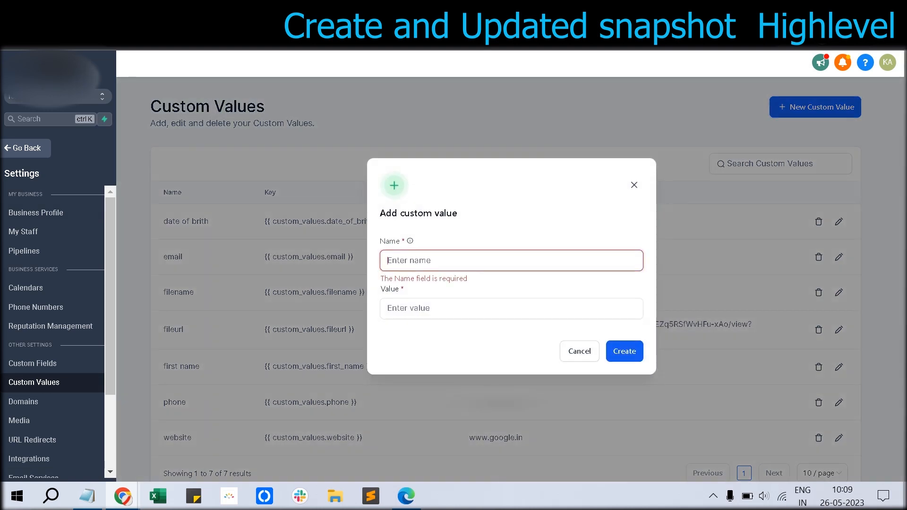
type("F")
type("acebook")
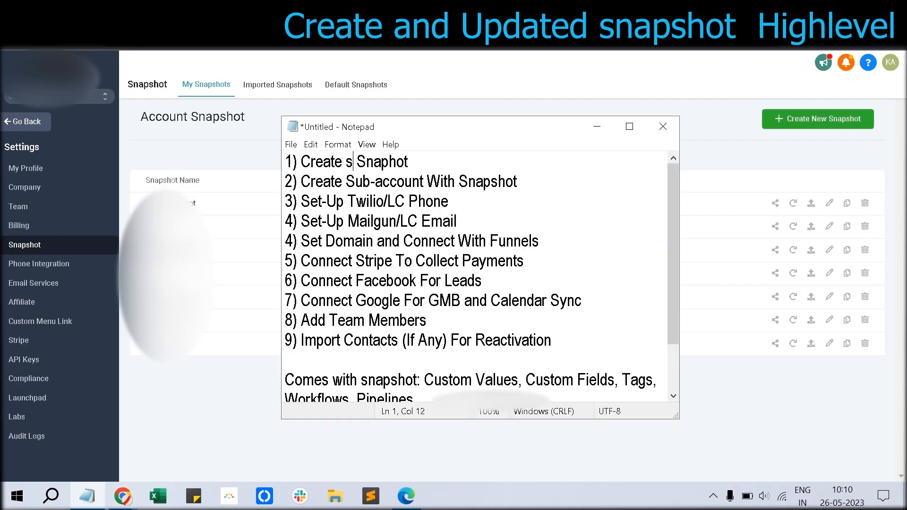
type("nd")
key("BackSpace")
key("BackSpace")
key("BackSpace")
type("and update Snaphot")
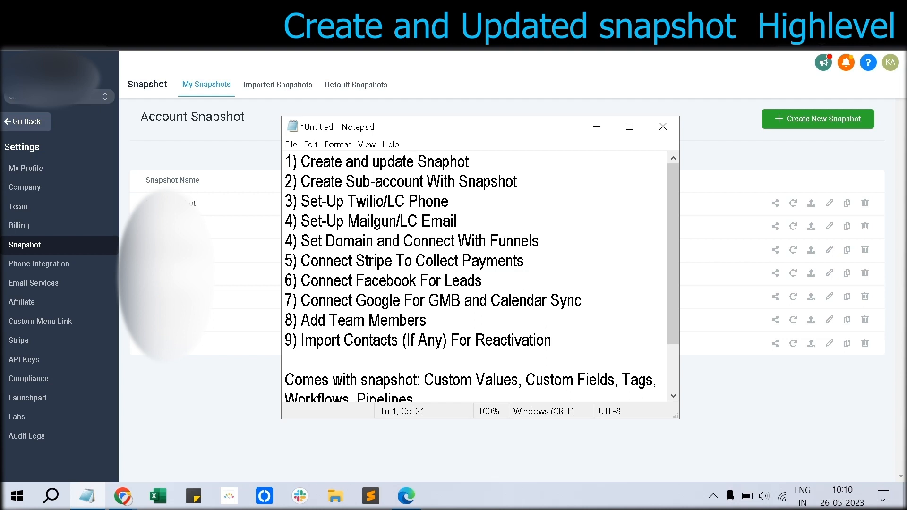
key("alt+Tab")
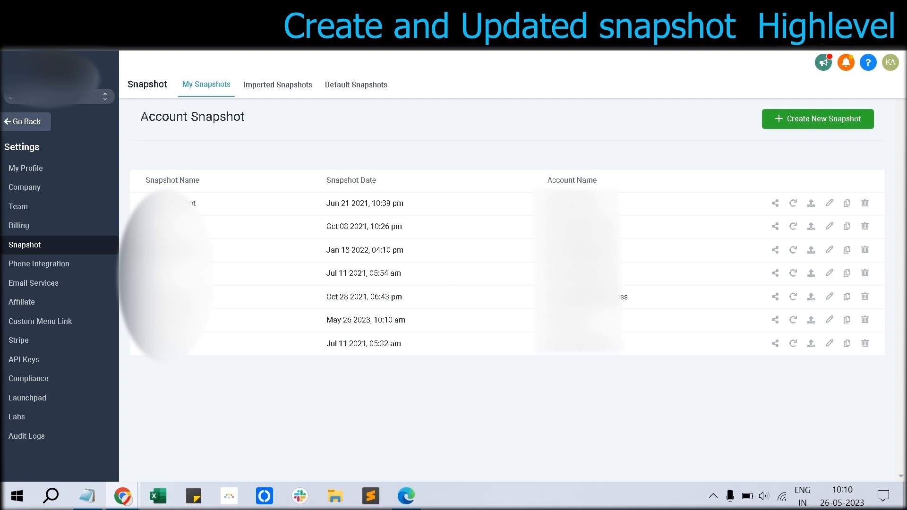
Step: Start a new sub-account using the agency's own 'fornewclient' snapshot as its template
left_click(26, 122)
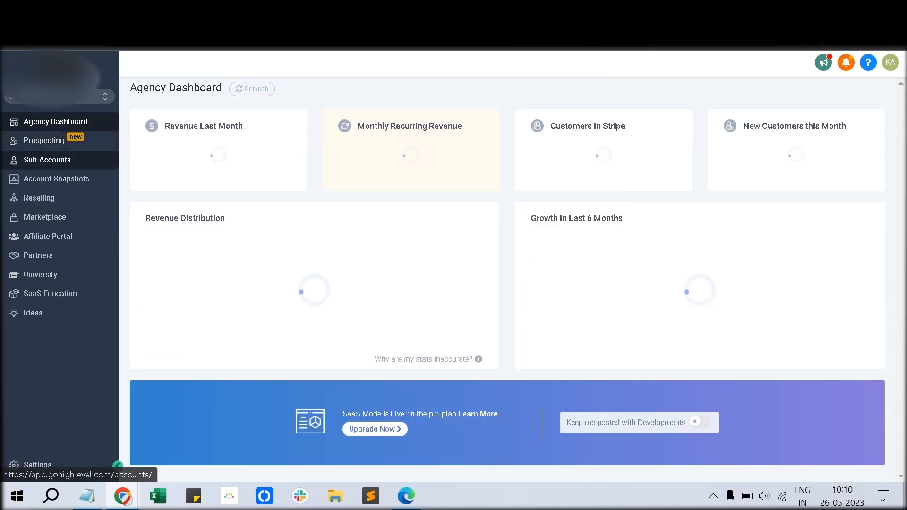
left_click(47, 160)
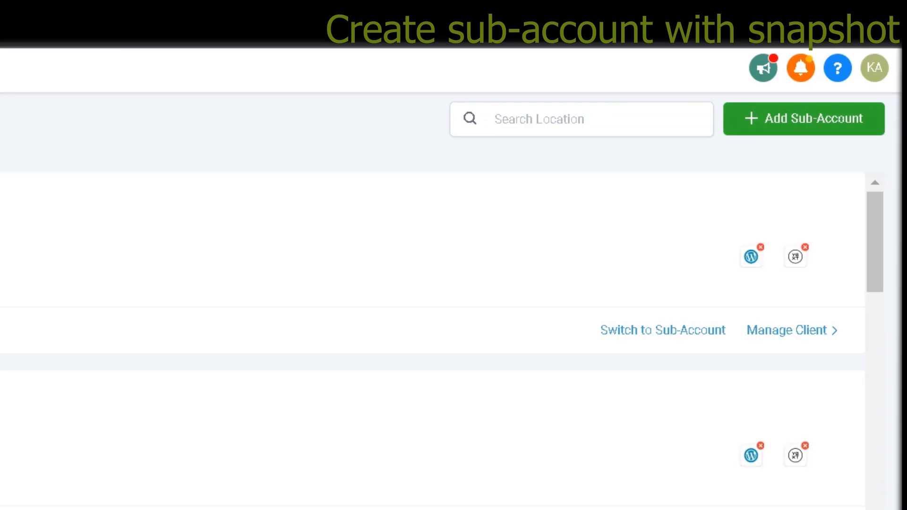
left_click(803, 119)
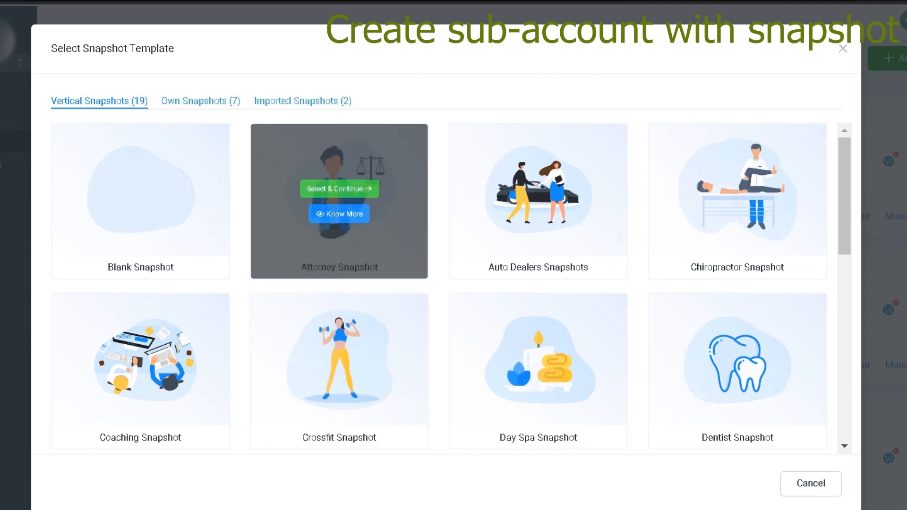
left_click(303, 101)
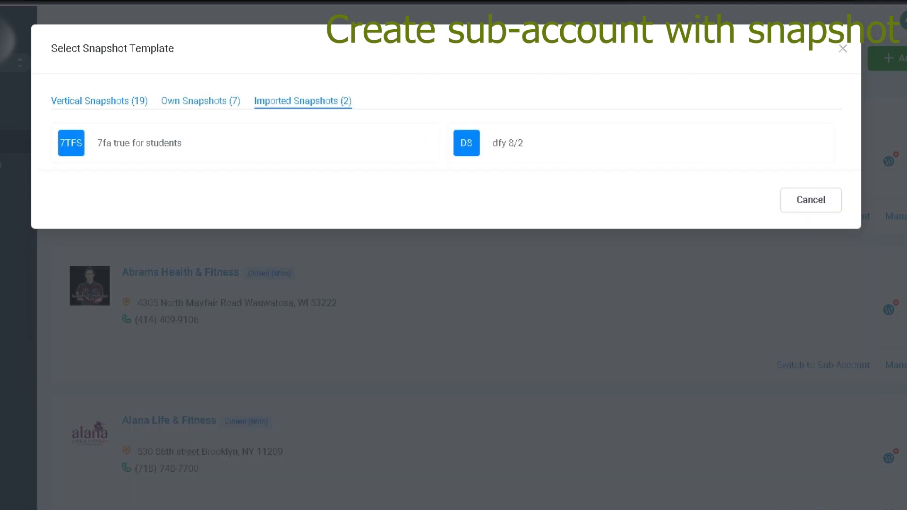
left_click(99, 100)
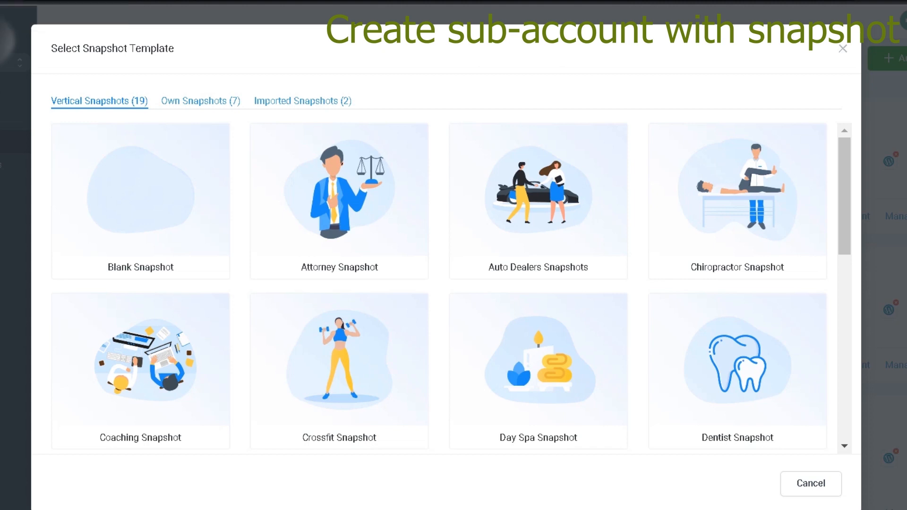
left_click(201, 101)
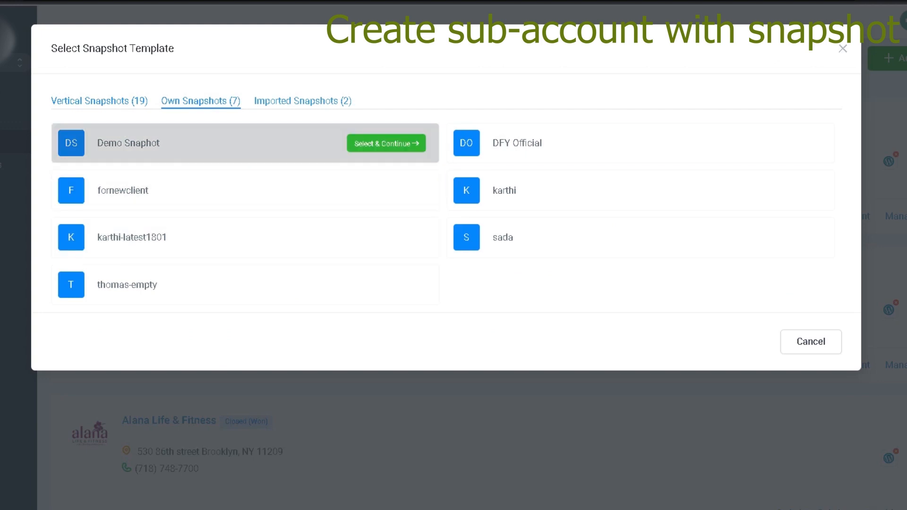
left_click(386, 191)
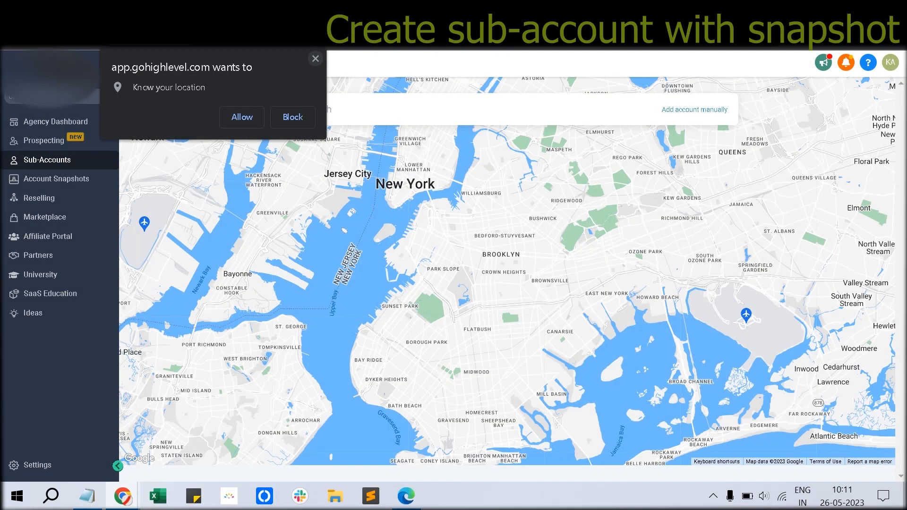
Step: Dismiss the location prompt and search the map for Arizona, USA
left_click(315, 58)
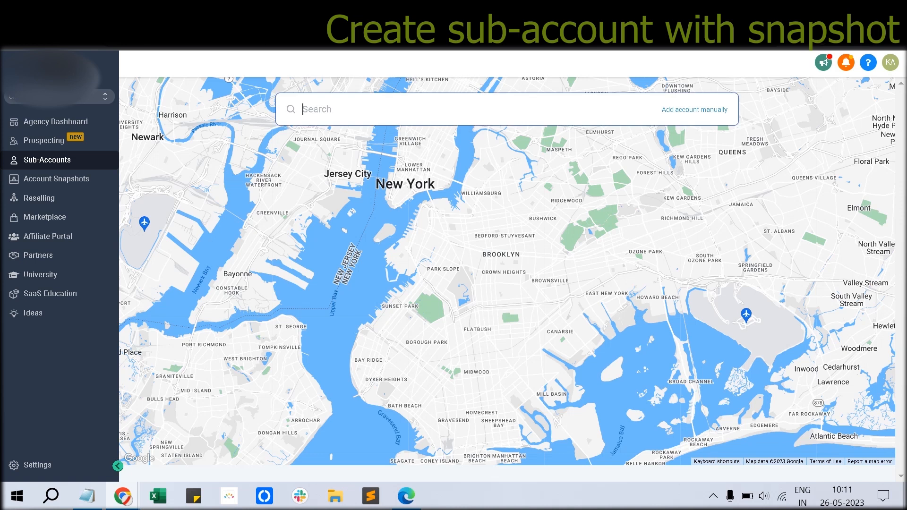
type("ariz")
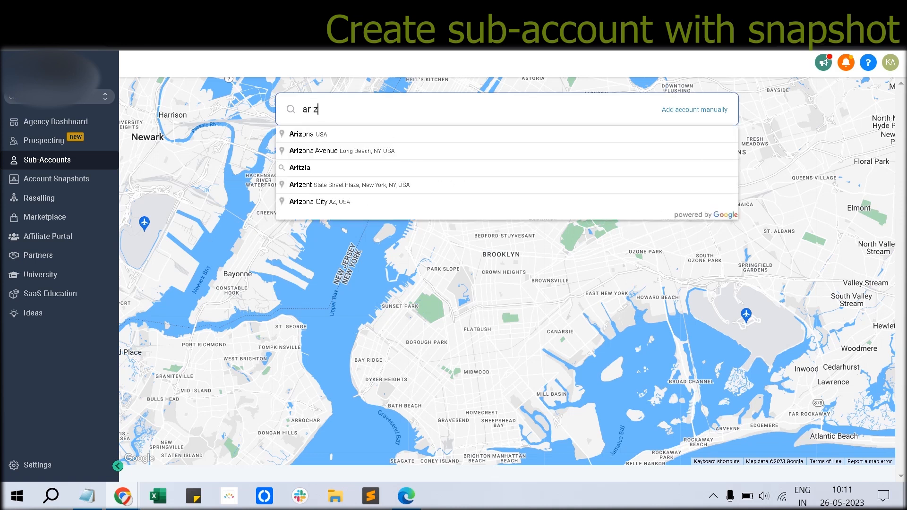
key("Down")
key("Return")
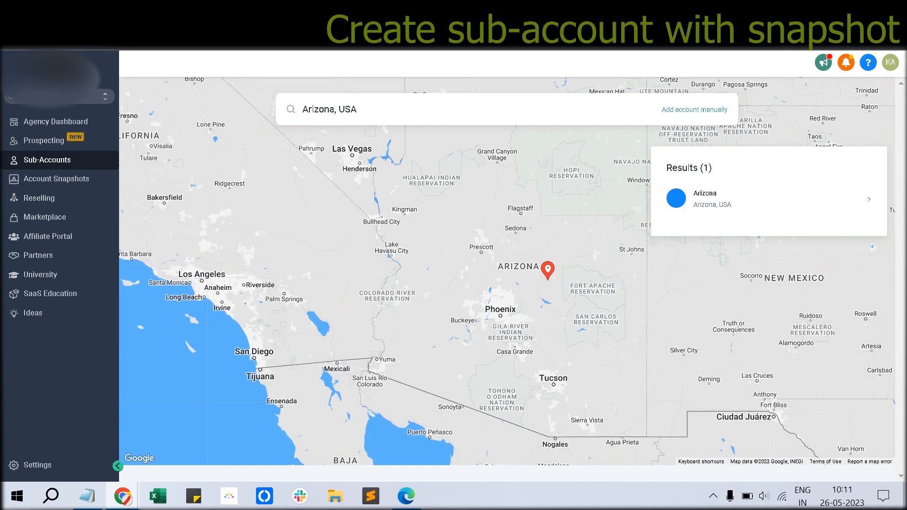
Step: Replace the map search with Phoenix, AZ, USA
key("ctrl+a")
type("pho")
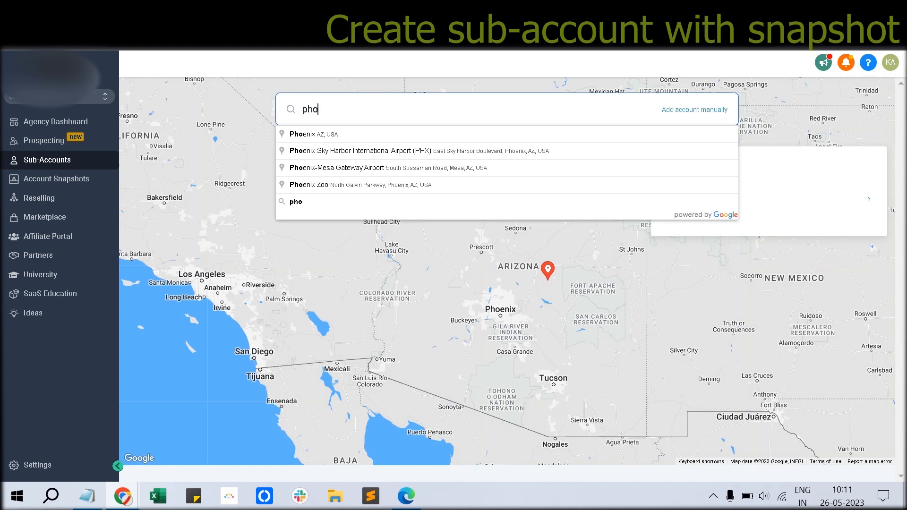
key("Down")
key("Return")
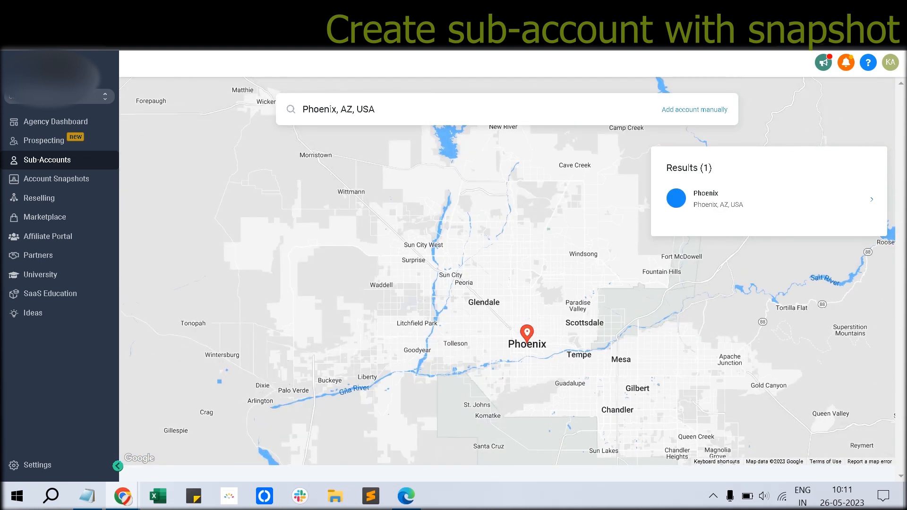
Step: Open the Phoenix result and enter the contact's first name, last name and e-mail
left_click(746, 199)
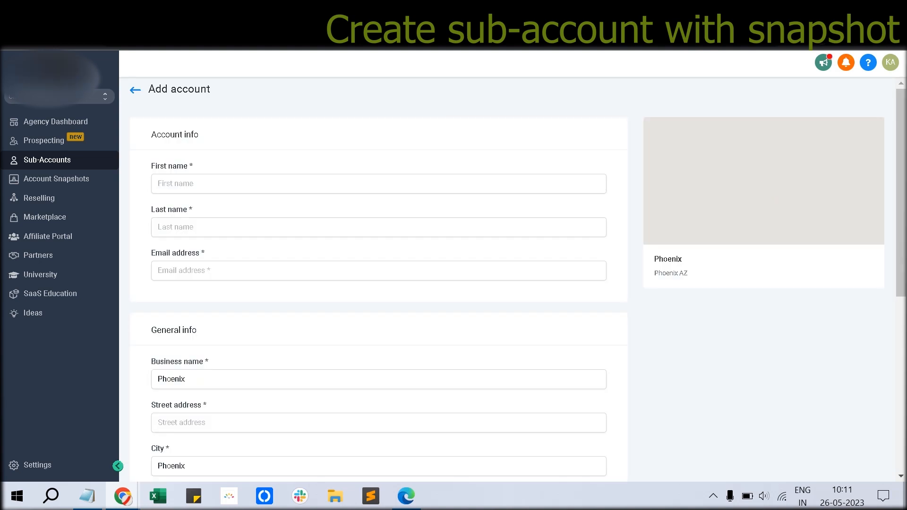
left_click(378, 184)
type("fdsdf")
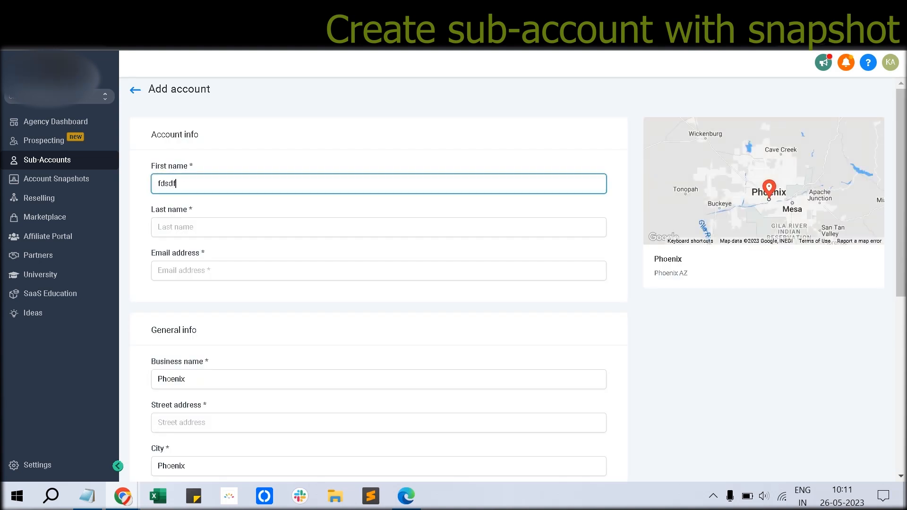
key("Tab")
type("dfdf")
key("Tab")
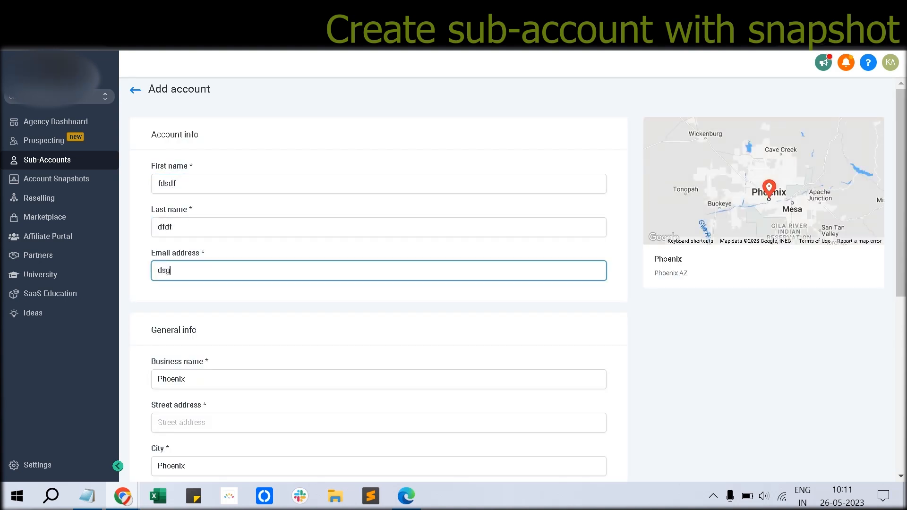
key("Tab")
Step: Enter business name 'testcompany', the street address and zip code, and begin the phone number
scroll(513, 278, "down", 3)
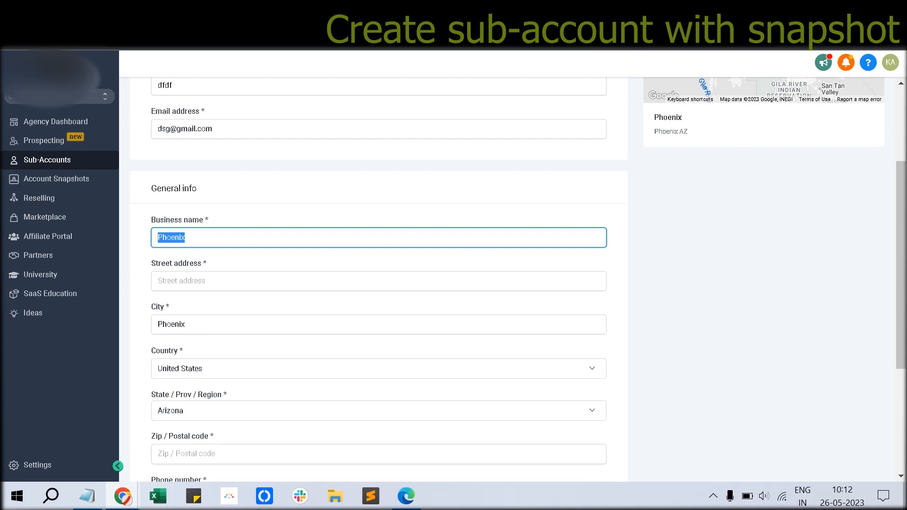
type("testcompany")
key("Tab")
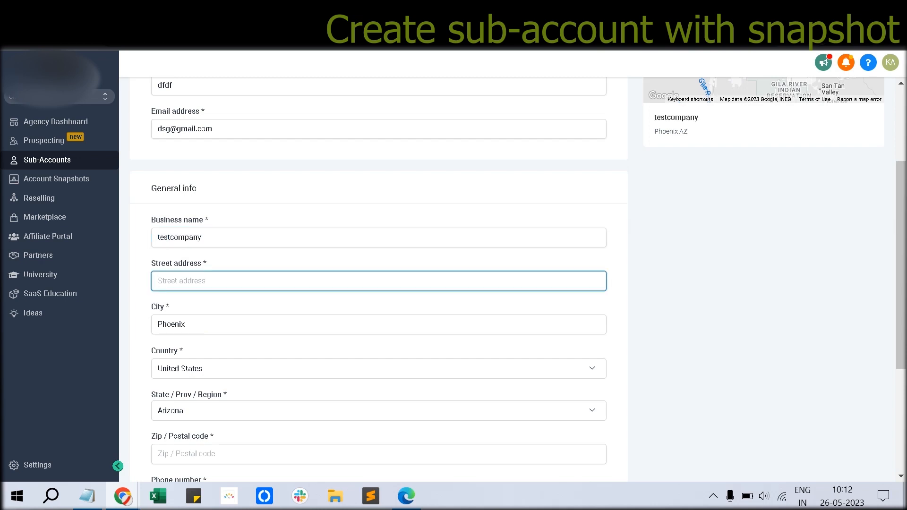
type("rjaeifafdfdf")
scroll(378, 278, "down", 3)
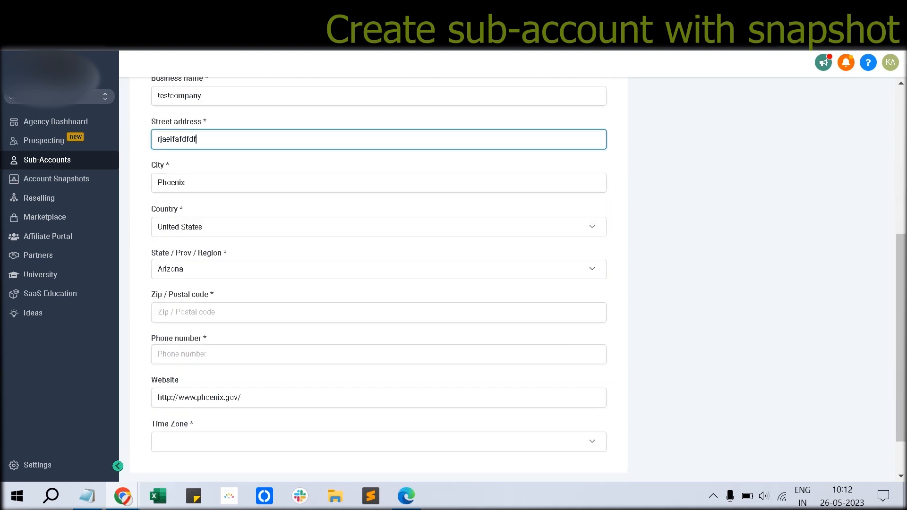
left_click(186, 312)
type("71571")
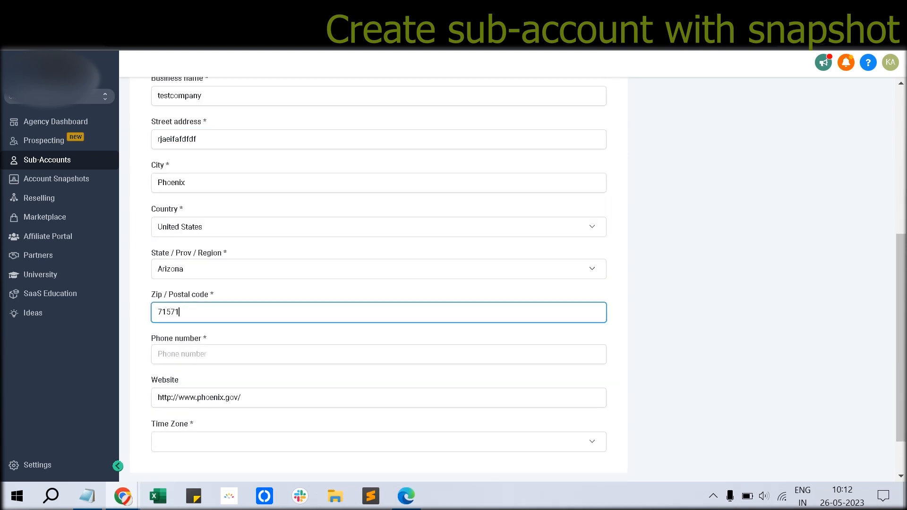
key("Tab")
type("1")
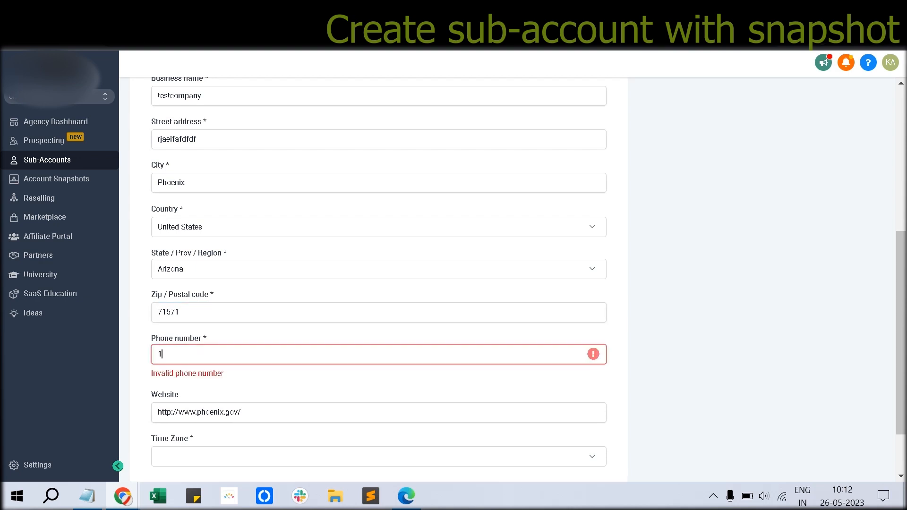
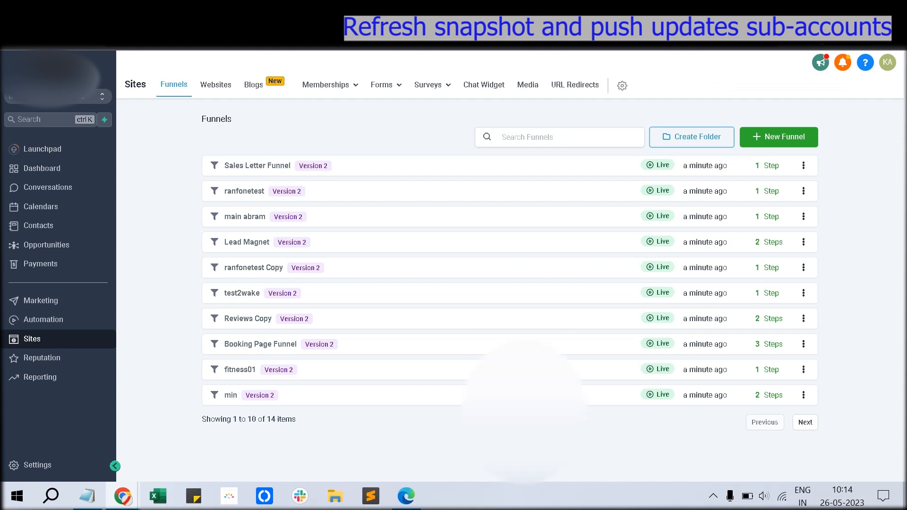
Step: Open the sub-account's Custom Values settings and review all 8 entries, including Facebook Page
left_click(37, 465)
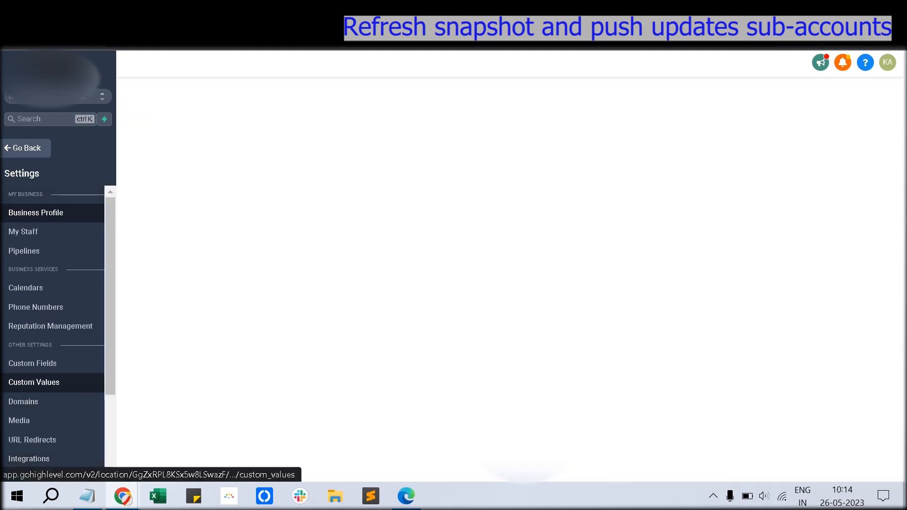
left_click(34, 382)
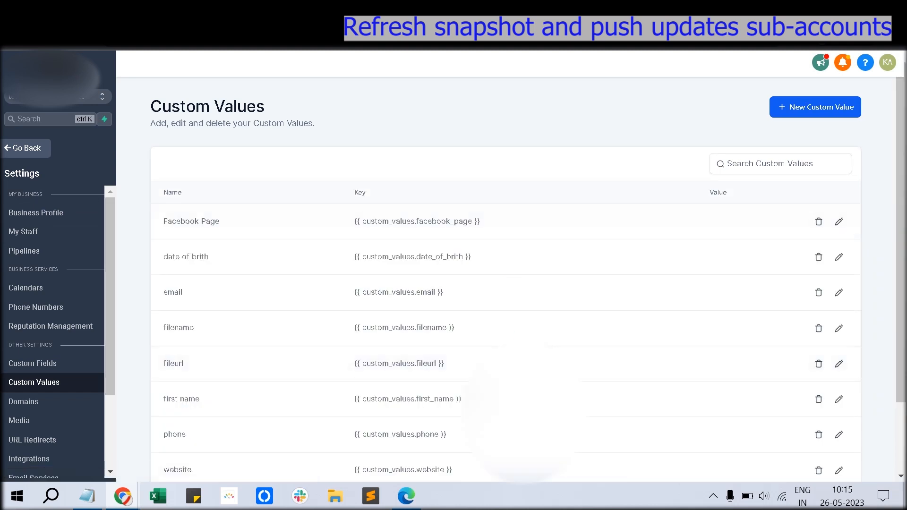
left_click_drag(180, 221, 410, 221)
scroll(411, 257, "down", 2)
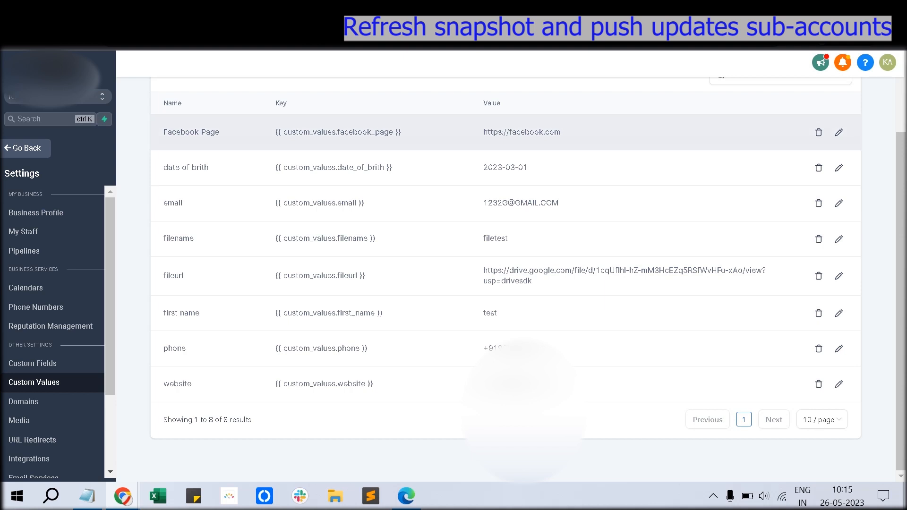
left_click_drag(163, 133, 407, 133)
scroll(407, 135, "up", 2)
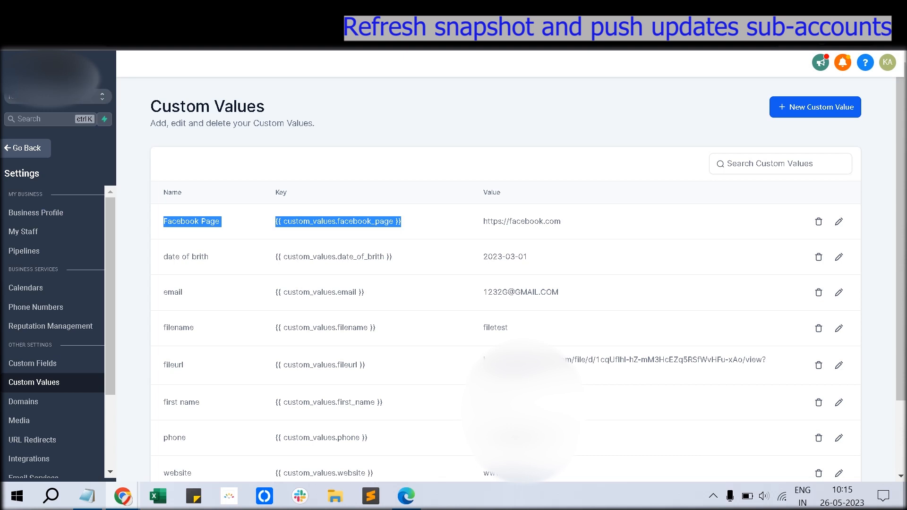
left_click(807, 107)
left_click(482, 260)
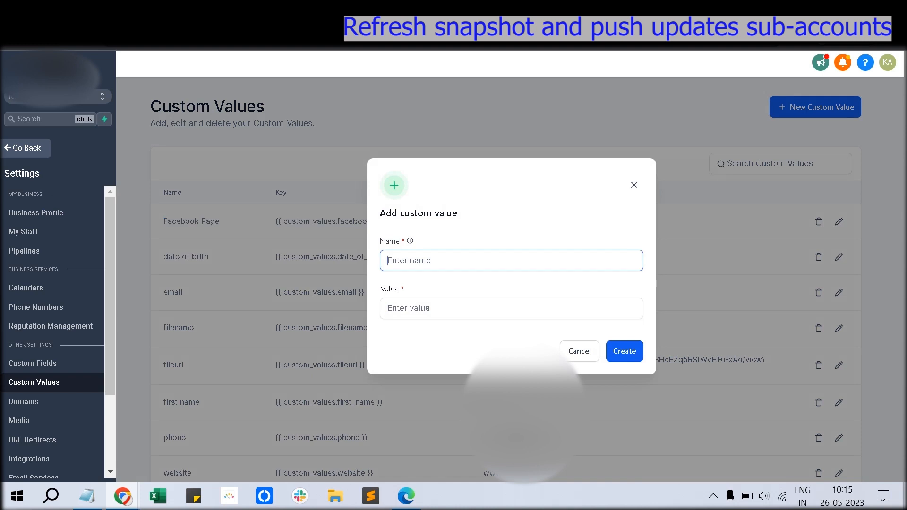
type("Instagra")
type("m")
type(" Page")
type("https")
type("://in")
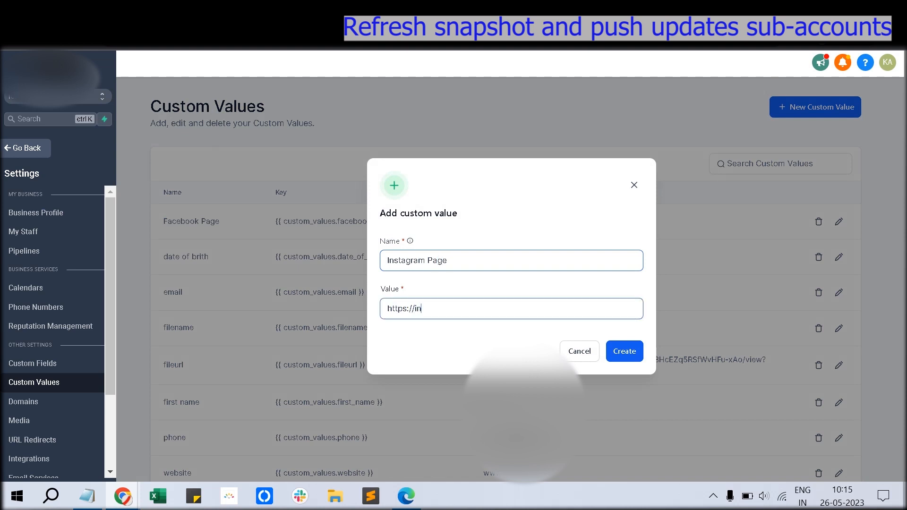
type("stagram.com")
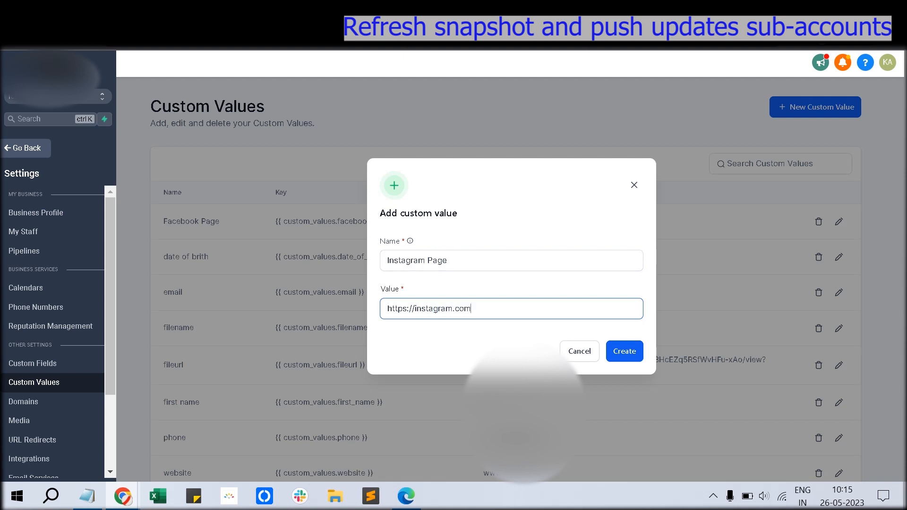
key("Return")
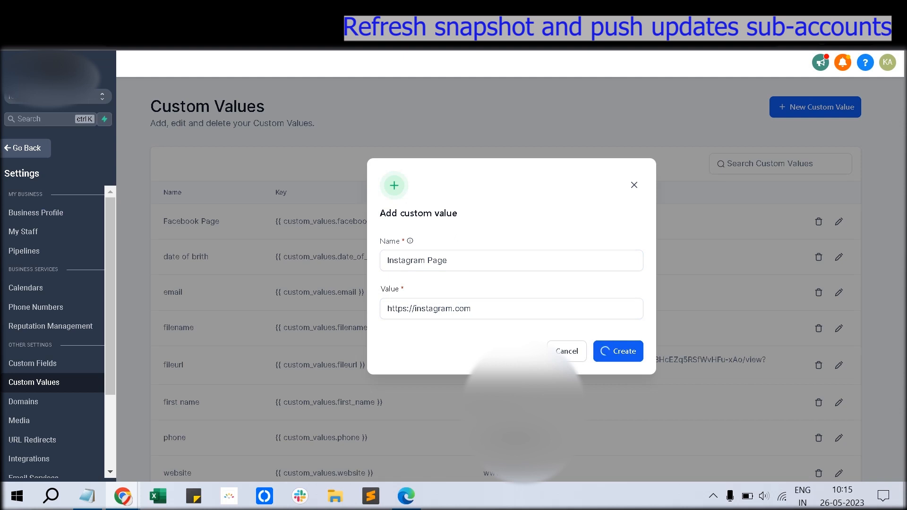
right_click(228, 47)
left_click(264, 110)
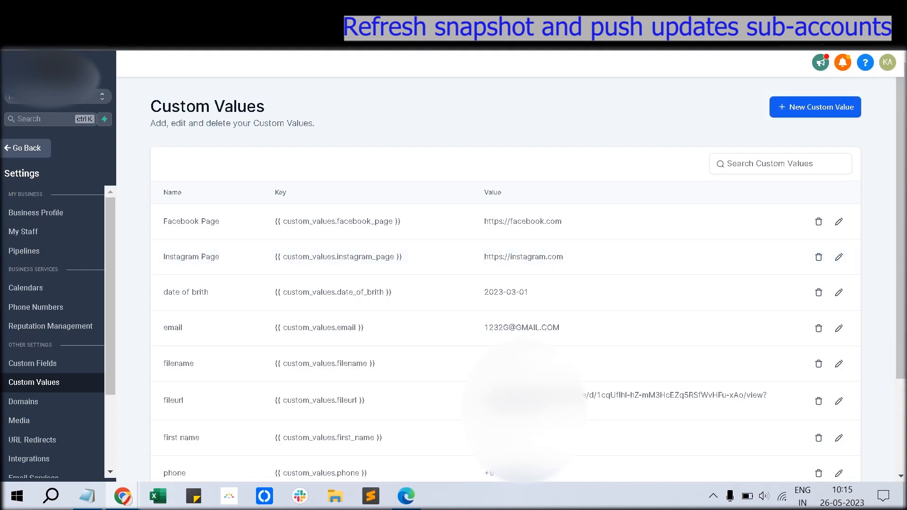
Step: Reload Custom Values in the duplicated tab, dismiss the phone-number banner, and open the sub-account switcher
left_click_drag(165, 257, 547, 257)
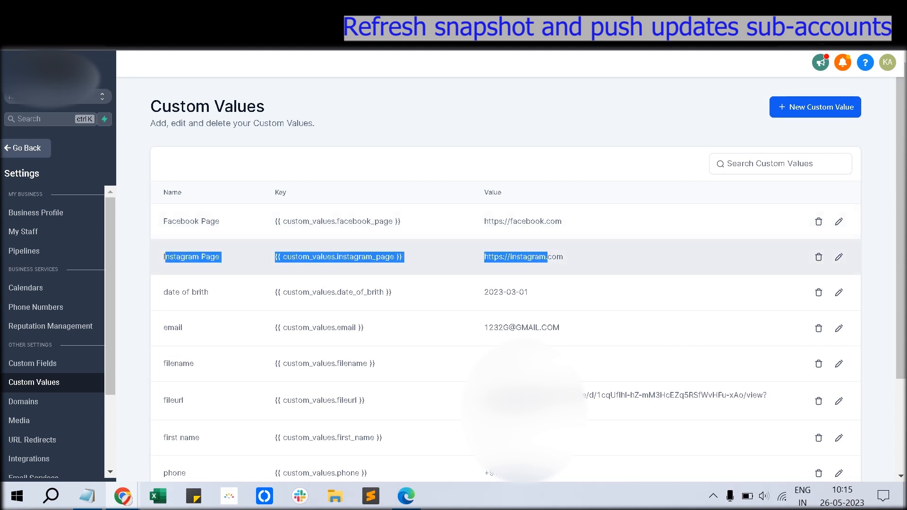
left_click(548, 258)
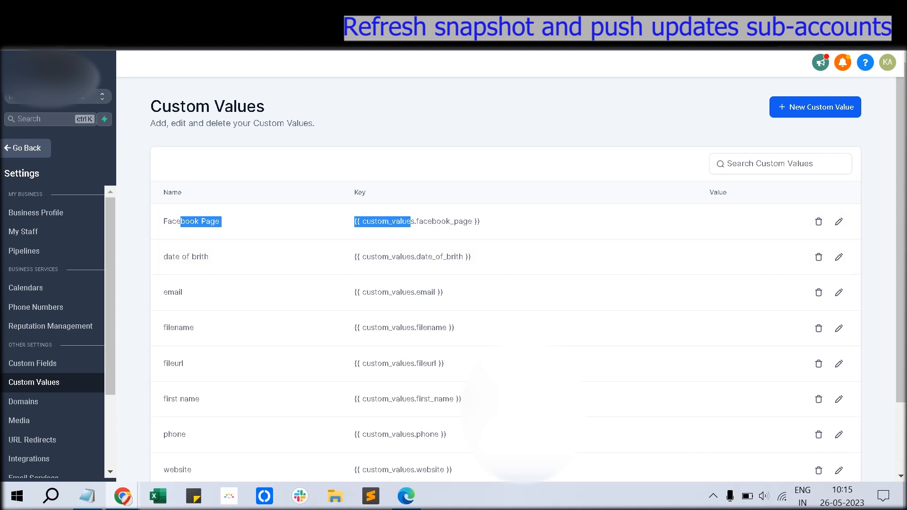
key("F5")
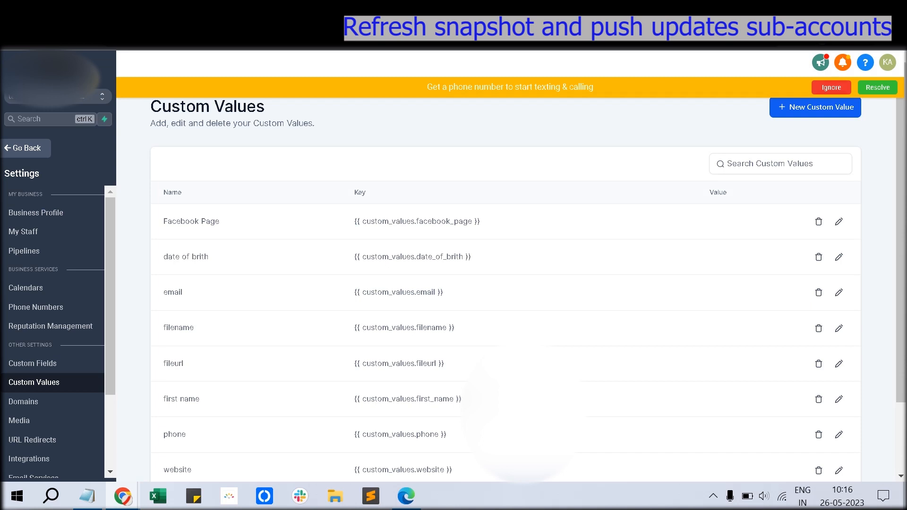
left_click(831, 87)
key("ctrl+Tab")
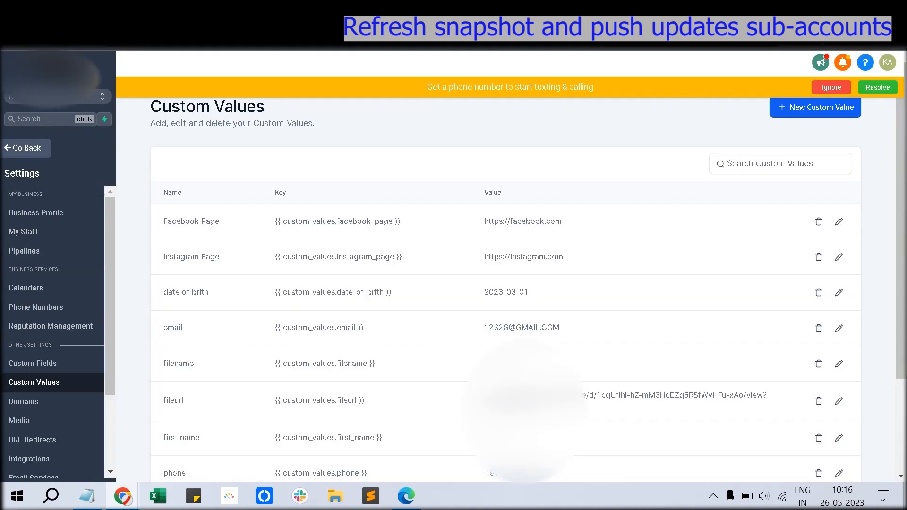
left_click(92, 96)
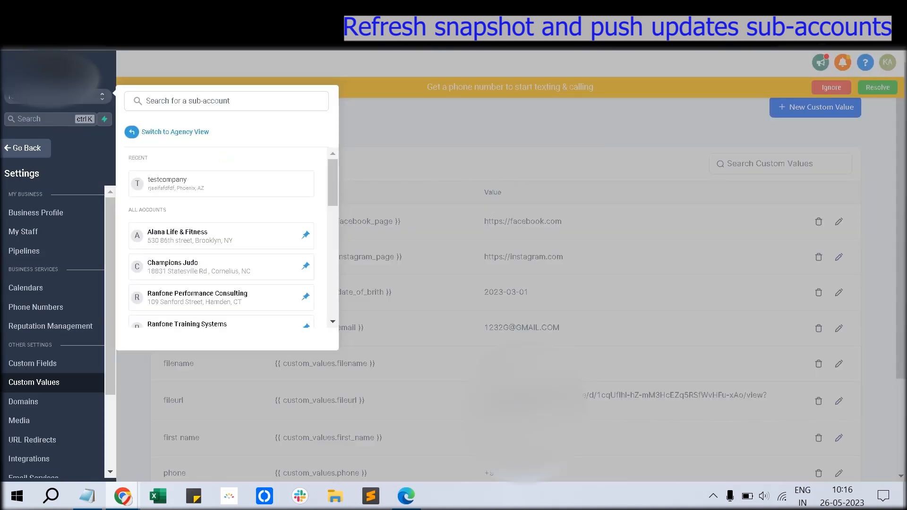
Step: Switch to Agency View and refresh the fornewclient snapshot under Settings > Snapshots, confirming the update
left_click(92, 96)
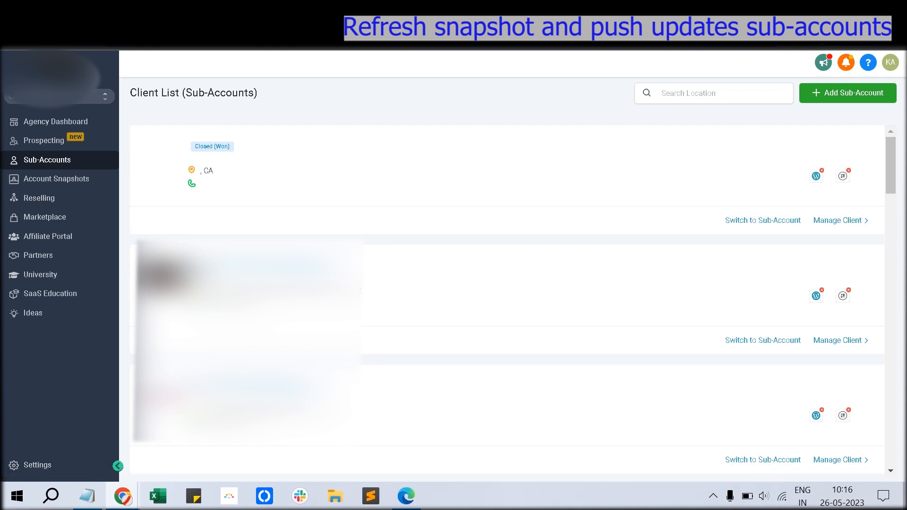
left_click(37, 465)
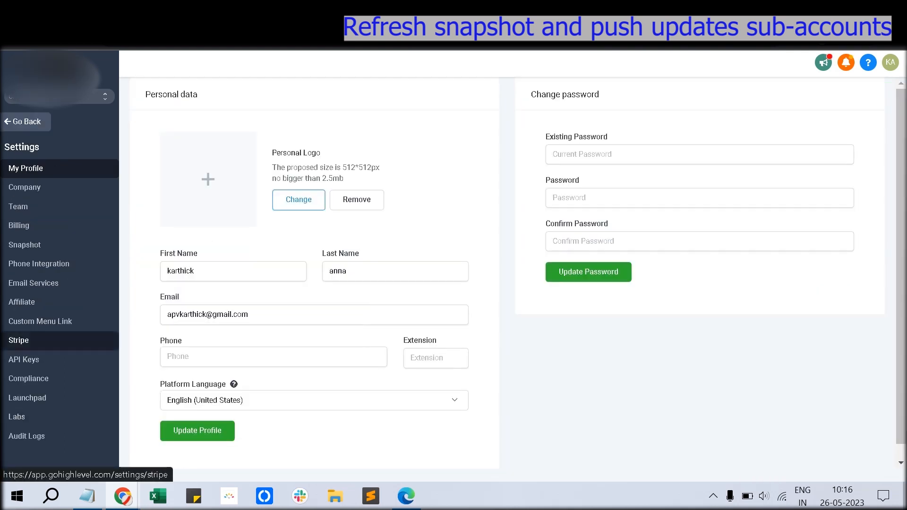
left_click(25, 245)
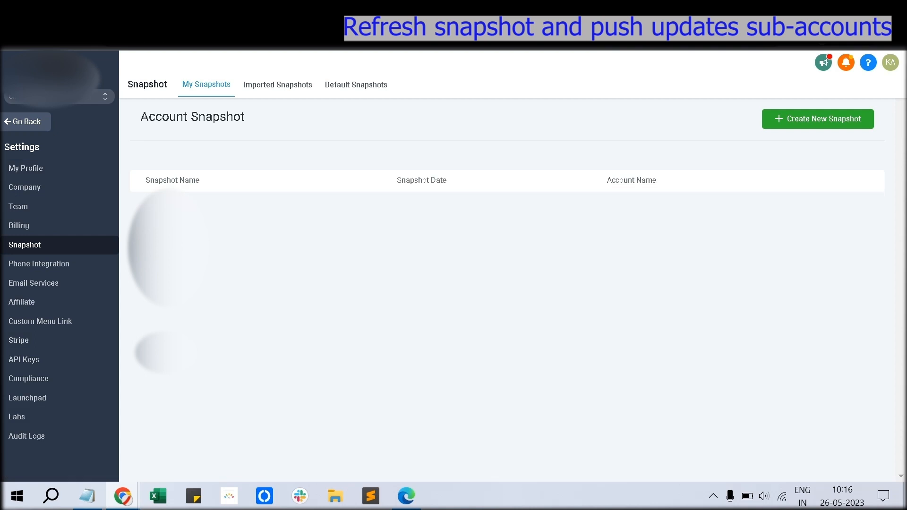
left_click_drag(163, 319, 405, 320)
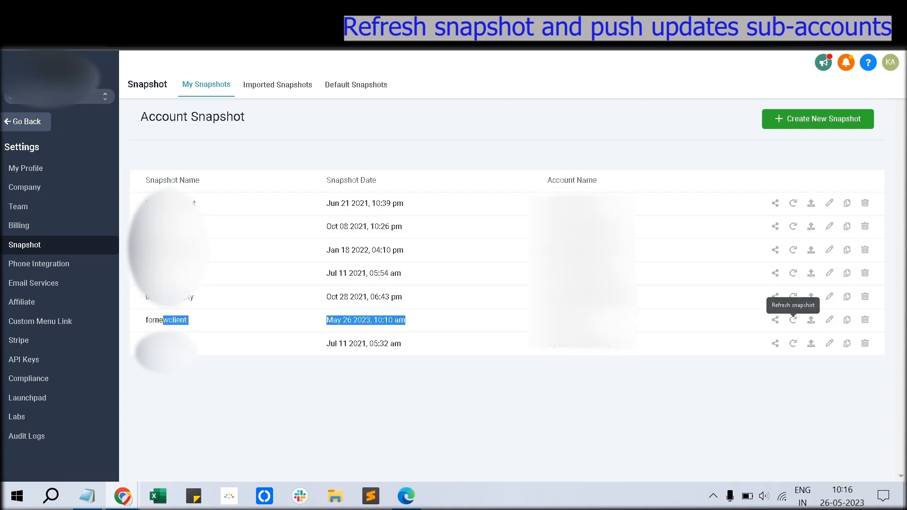
left_click(793, 319)
key("Return")
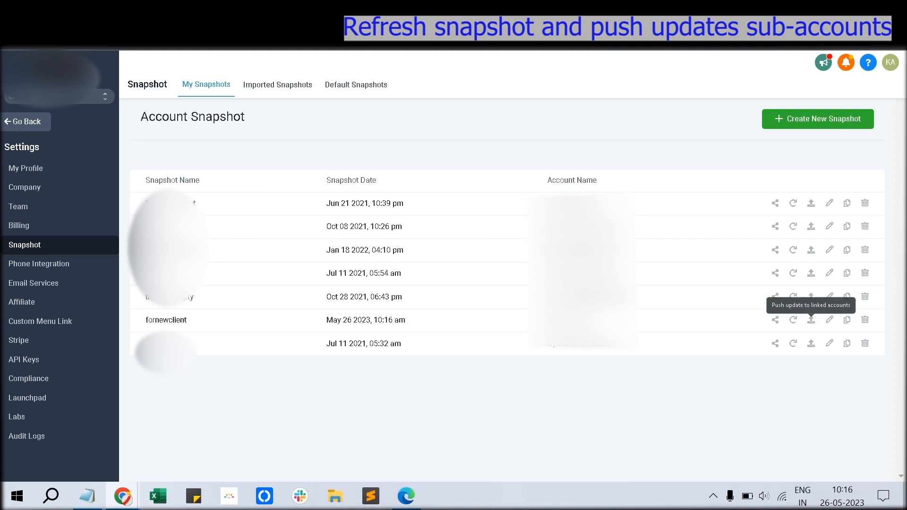
Step: Start pushing the fornewclient update to the linked sub-account, setting all assets to skip by default
left_click(810, 320)
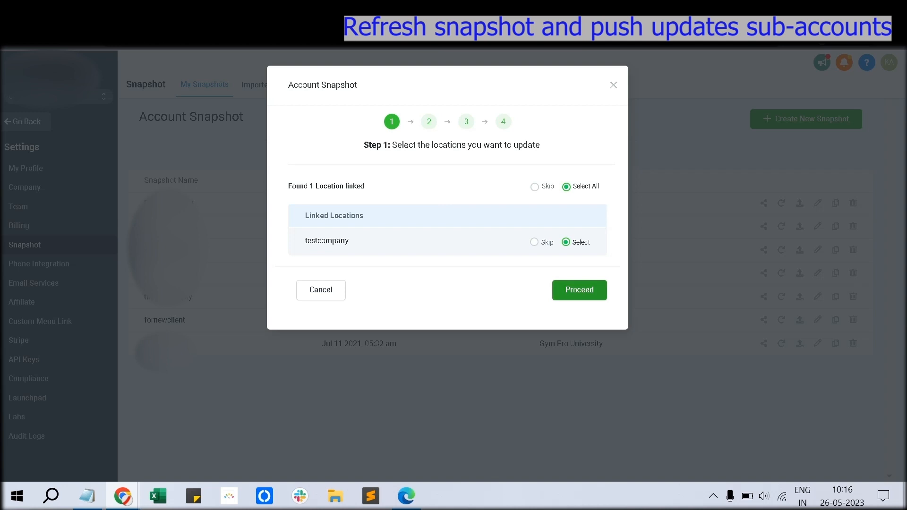
left_click(579, 289)
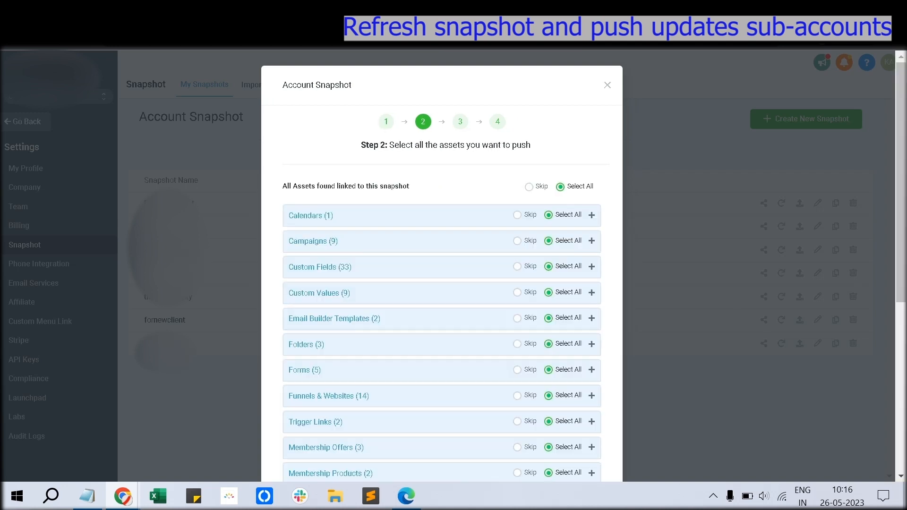
scroll(441, 293, "down", 3)
scroll(442, 293, "up", 3)
left_click(529, 187)
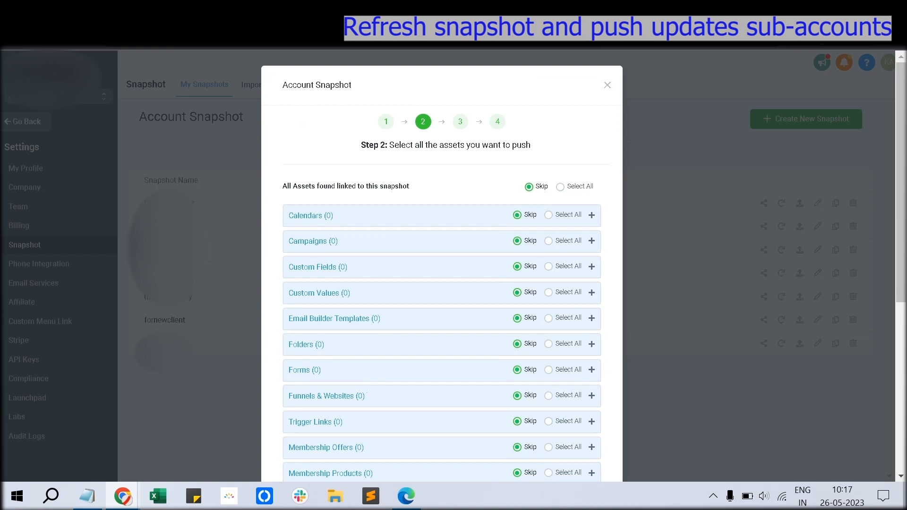
Step: Select only the Instagram Page custom value for the push and proceed to the conflict check
scroll(442, 264, "down", 6)
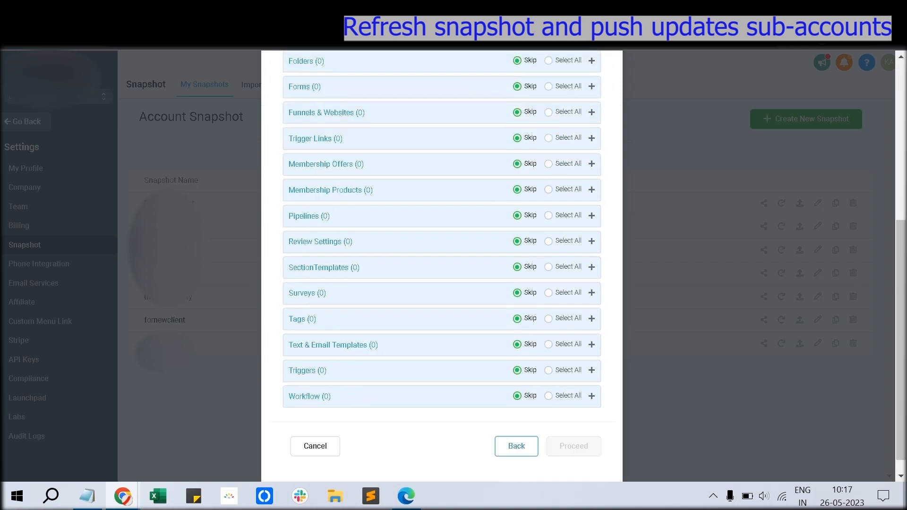
scroll(441, 265, "up", 6)
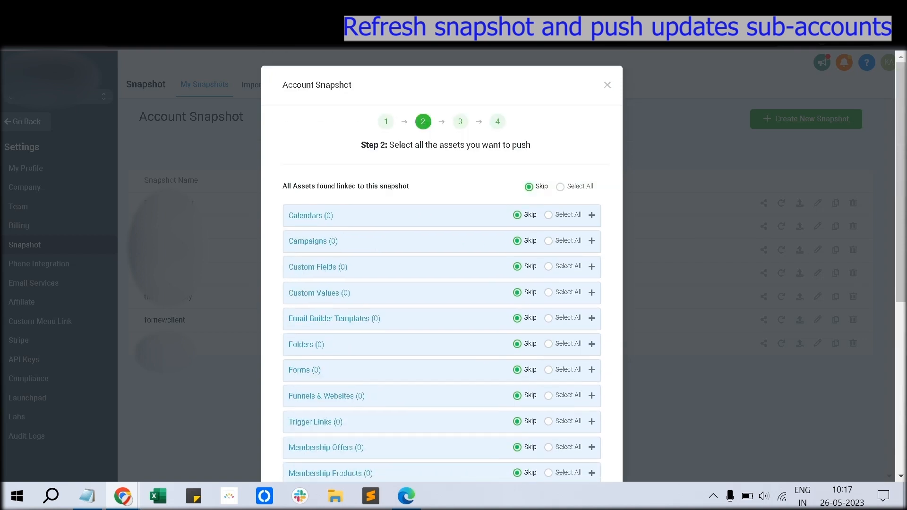
scroll(441, 264, "down", 4)
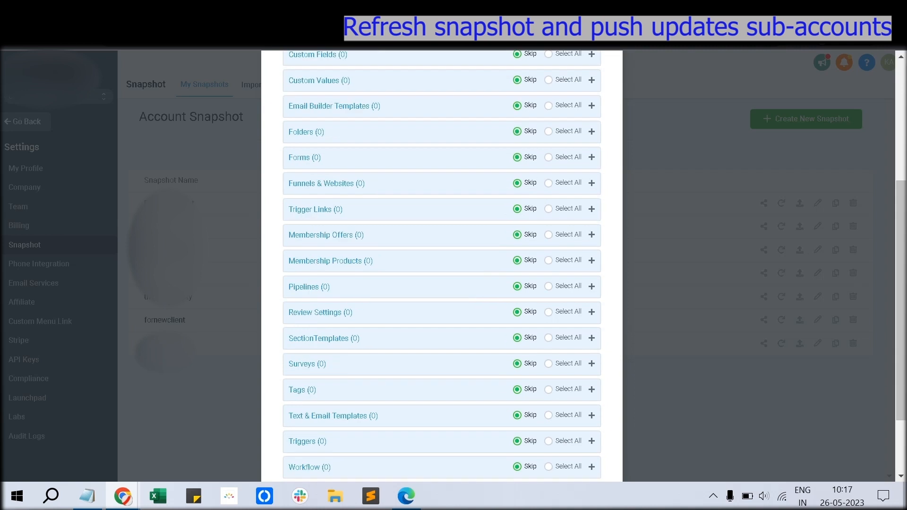
scroll(442, 264, "down", 2)
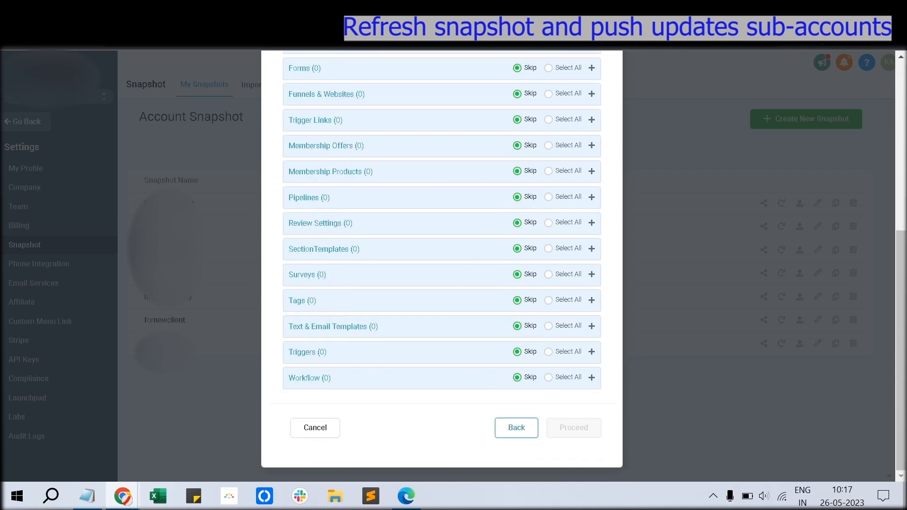
scroll(441, 264, "up", 3)
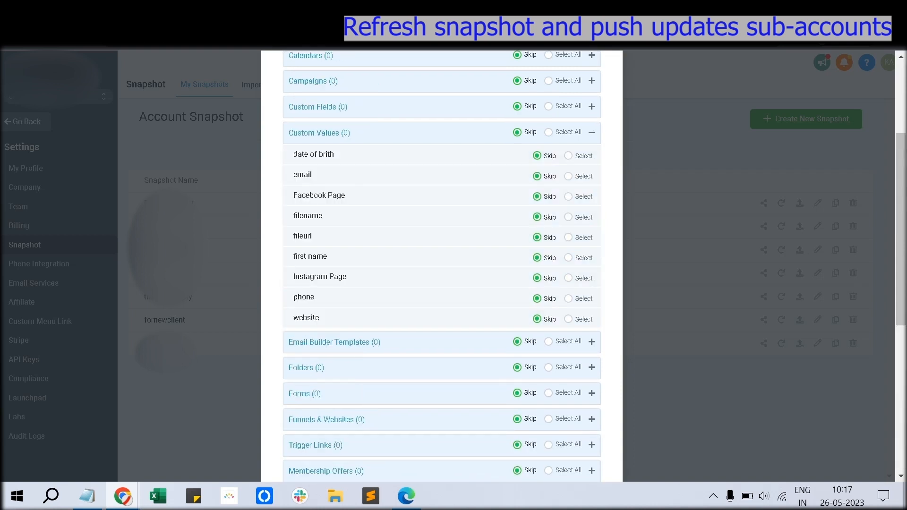
left_click(568, 277)
scroll(568, 278, "down", 7)
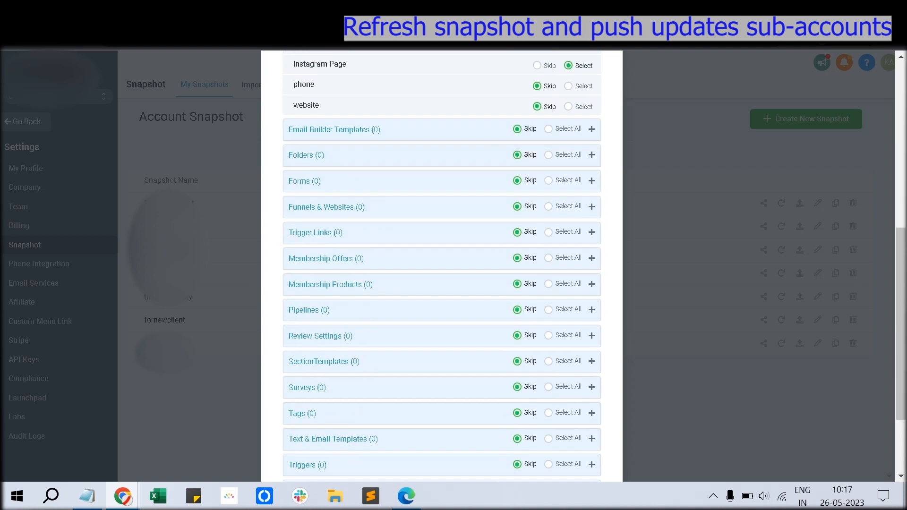
left_click(573, 427)
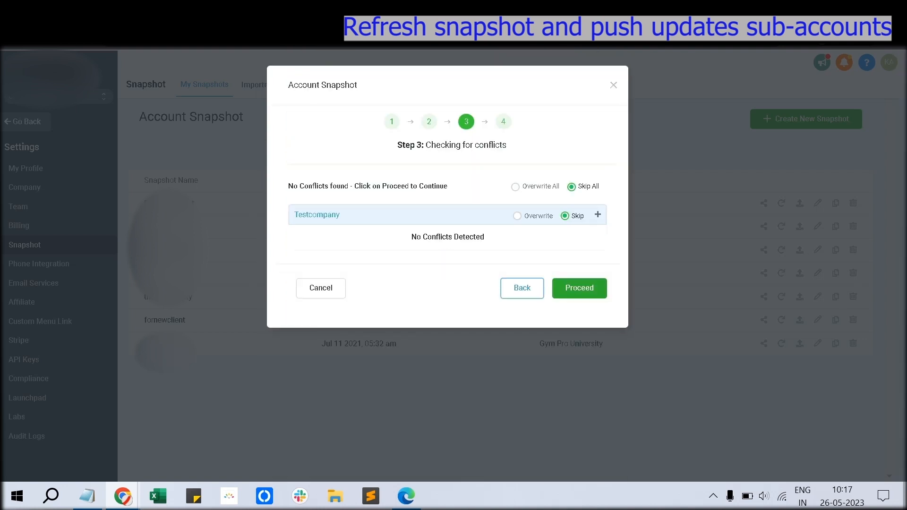
Step: Overwrite all existing Testcompany data, confirming with 'Confirm', and close the copying notice
left_click(515, 187)
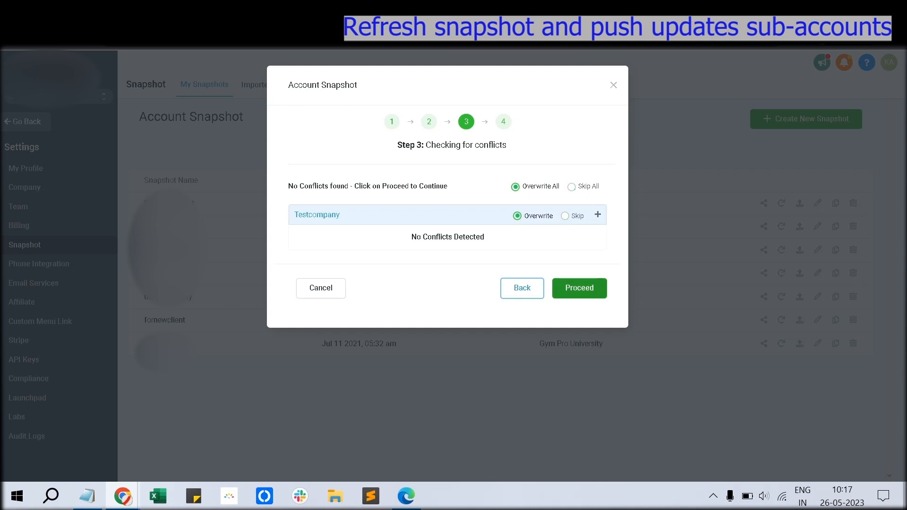
left_click(579, 288)
type("C")
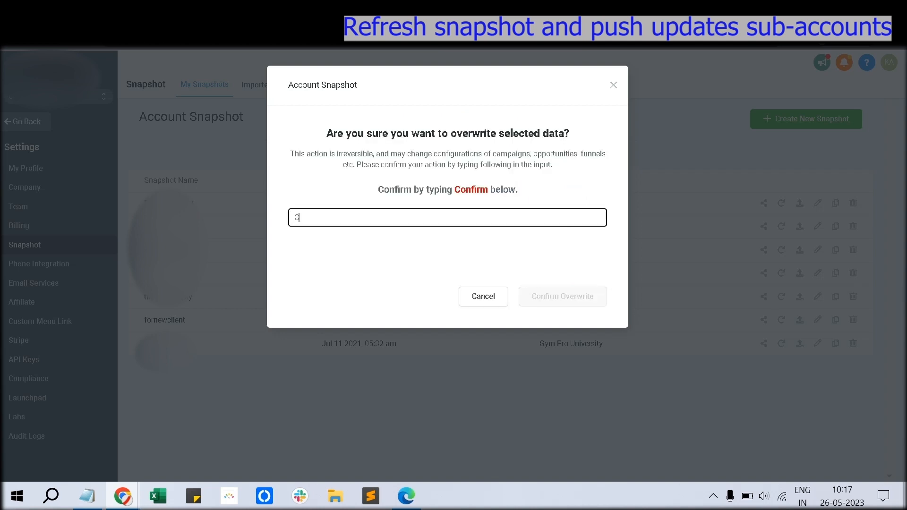
type("onfirm")
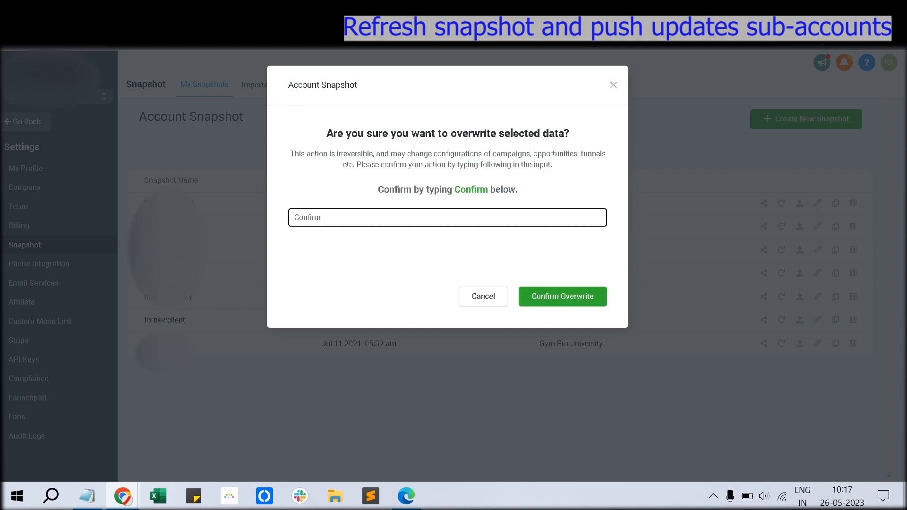
left_click(562, 296)
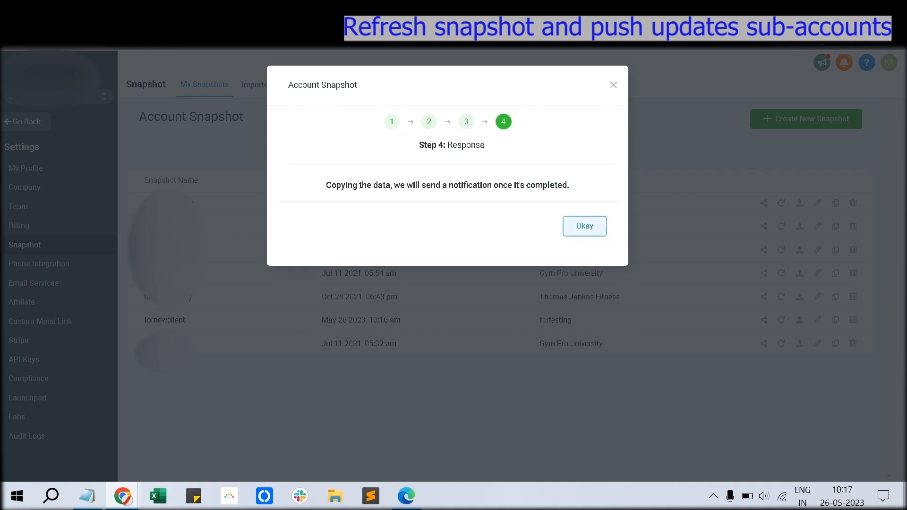
left_click(584, 226)
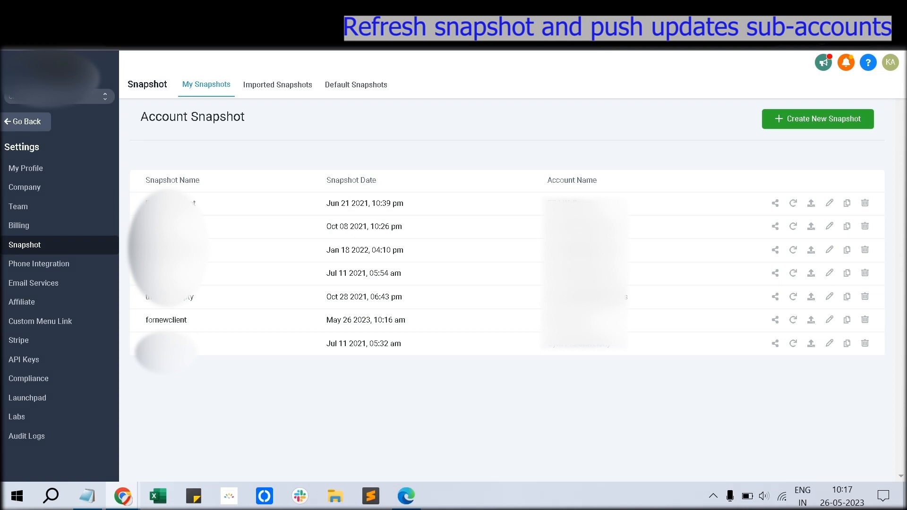
Step: Reload the sub-account's Custom Values and verify the pushed Instagram Page value and key appear
left_click_drag(184, 320, 146, 320)
left_click(147, 321)
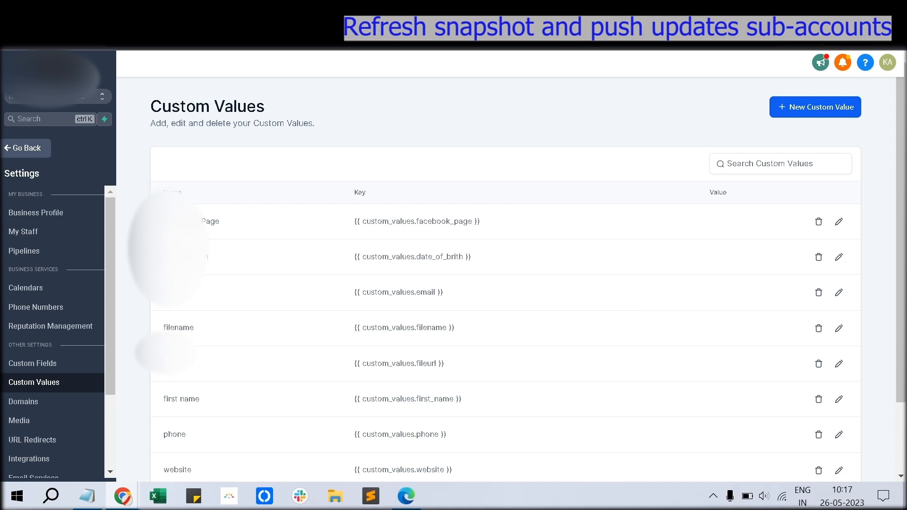
scroll(505, 221, "down", 2)
scroll(506, 221, "up", 2)
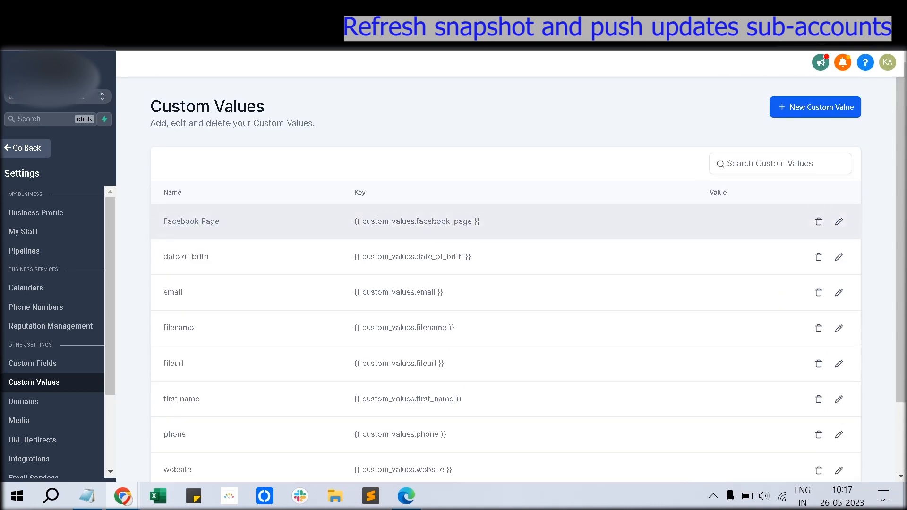
scroll(506, 274, "down", 2)
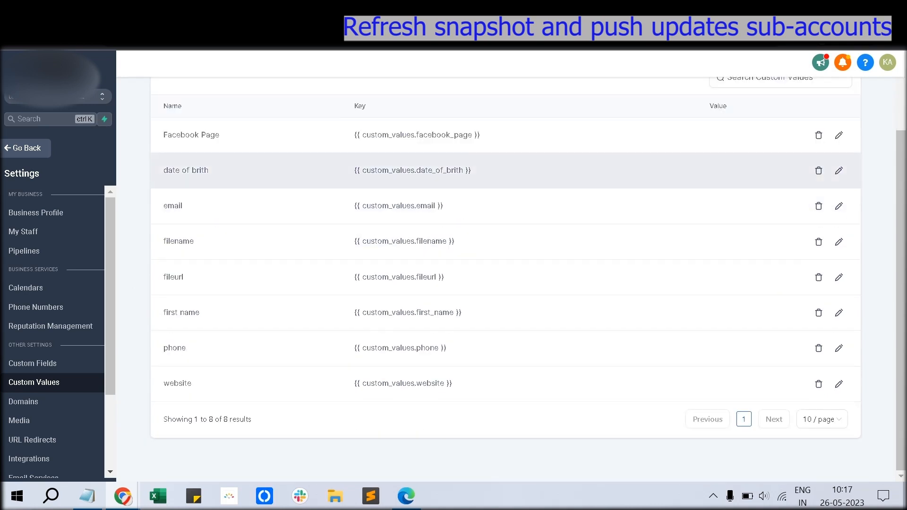
scroll(506, 236, "up", 2)
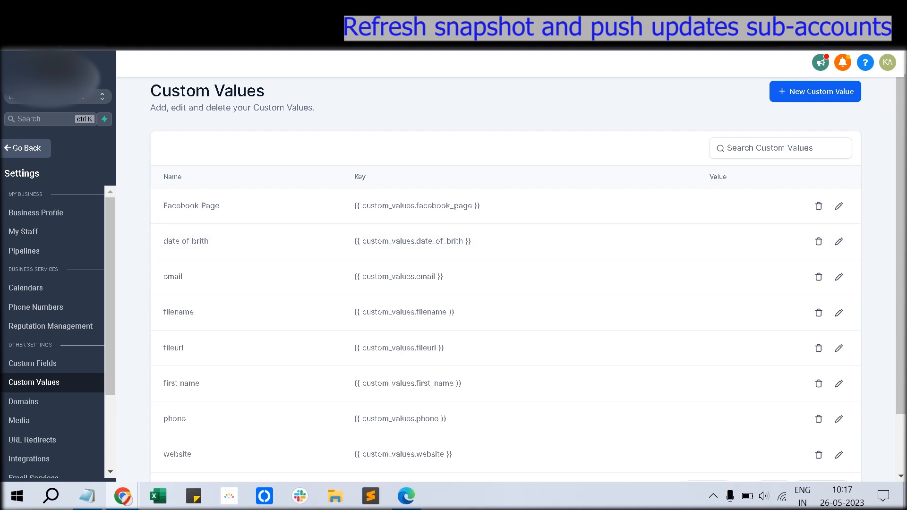
key("F5")
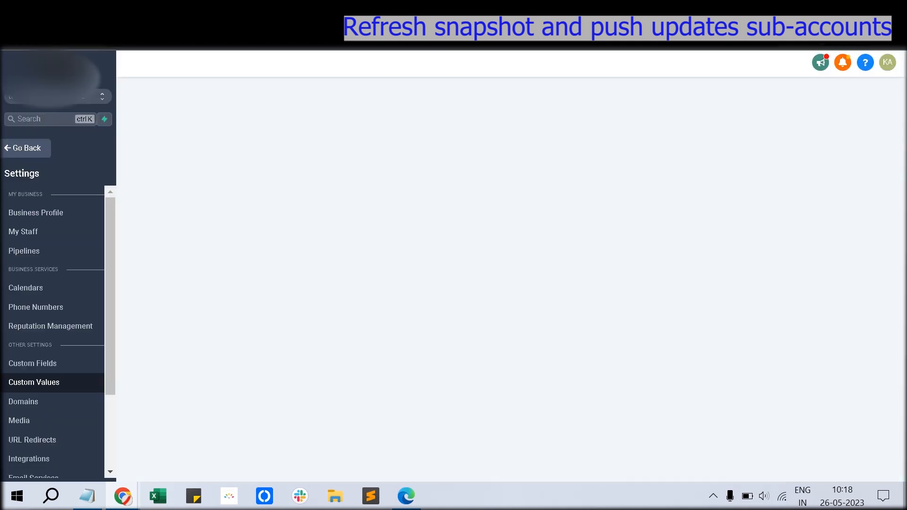
left_click_drag(164, 257, 480, 257)
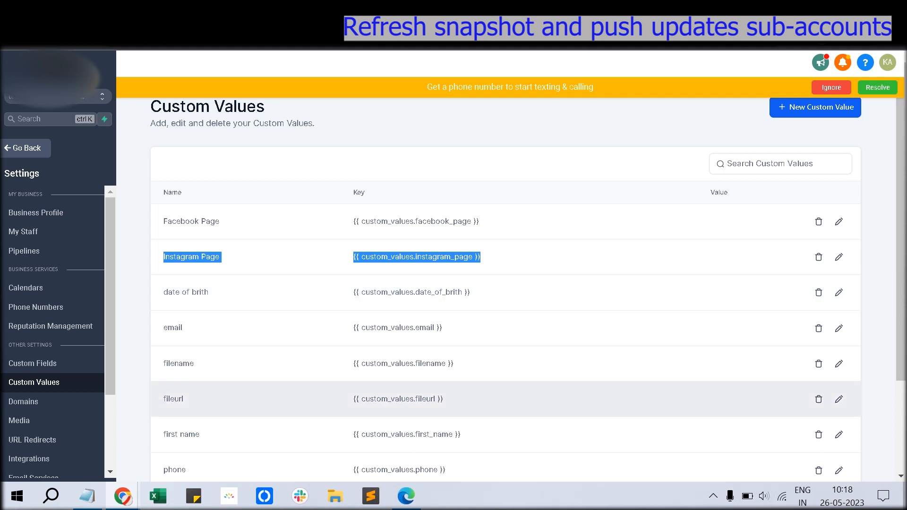
Step: In Notepad, write step 1a as 'Refresh snapshot and push updates to child sub-accounts' followed by a blank line
scroll(505, 399, "down", 3)
key("alt+Tab")
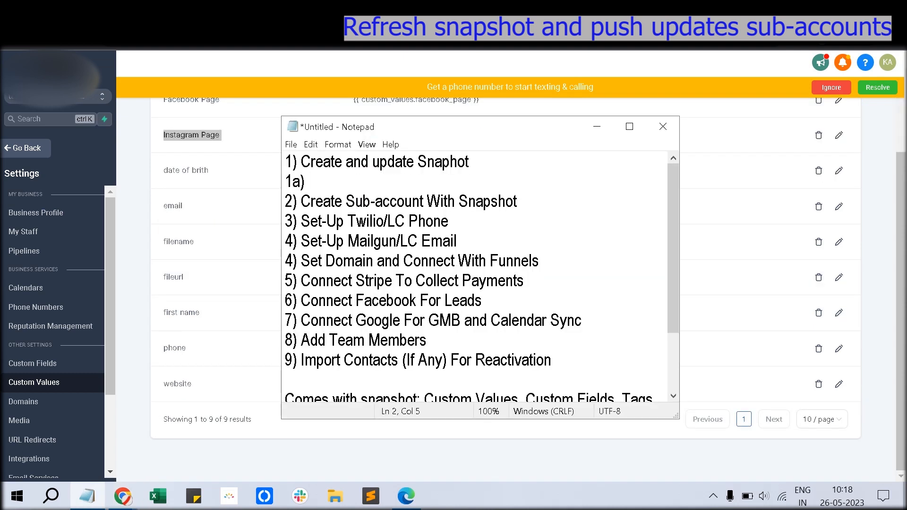
type("Refresh snapshot a")
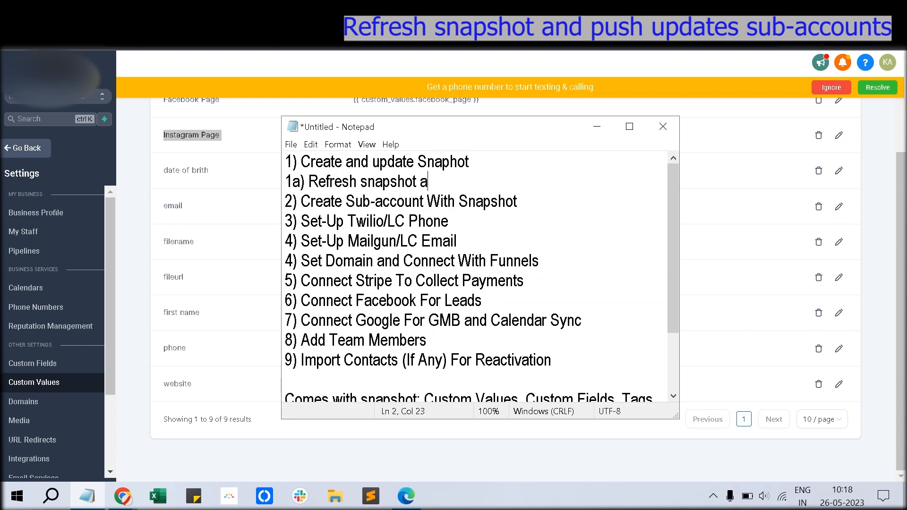
type("nd push updates to ")
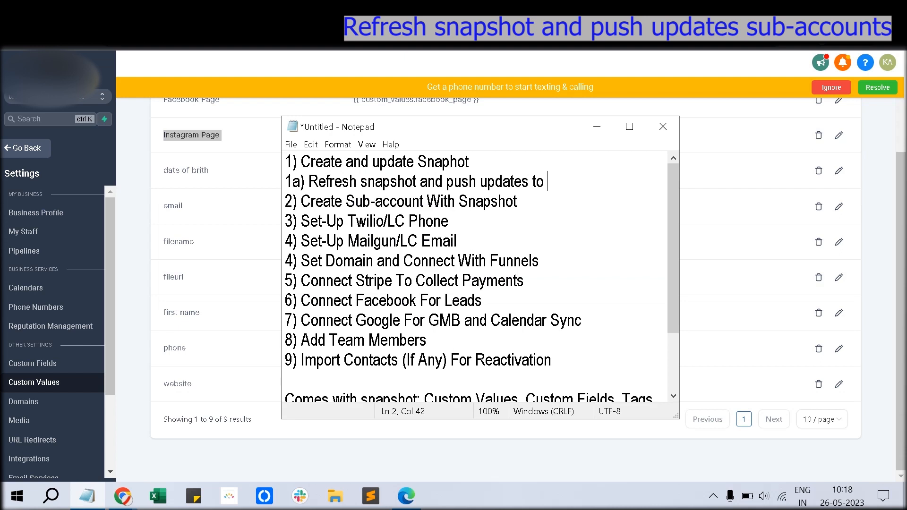
type("child  sub")
key("BackSpace")
key("BackSpace")
type("sub-a")
key("BackSpace")
type("-")
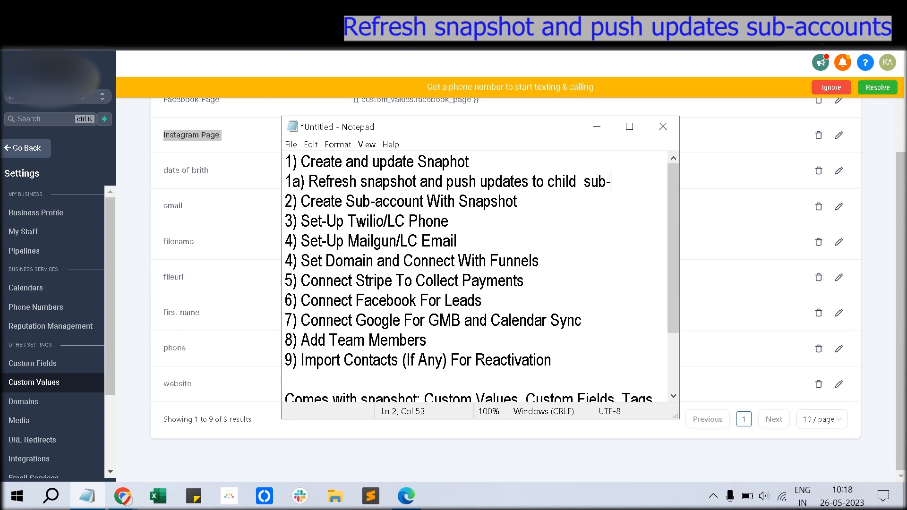
type("accounts")
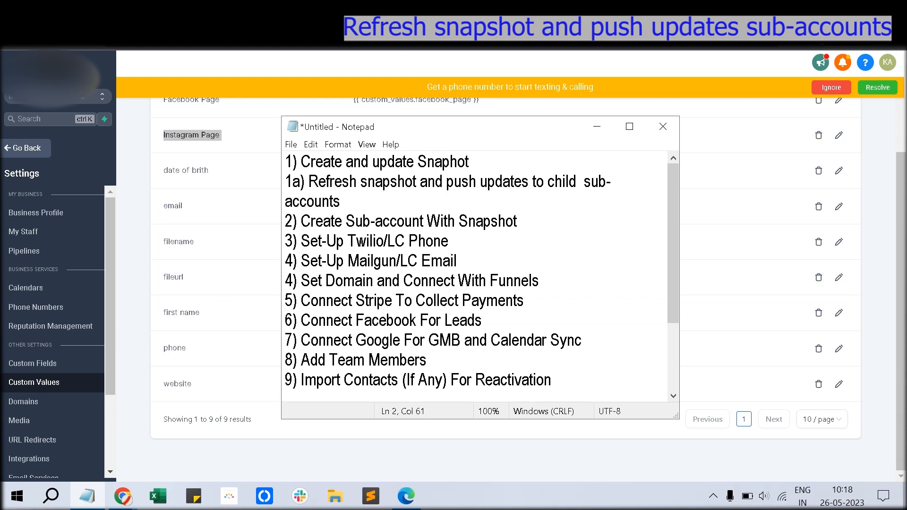
key("Return")
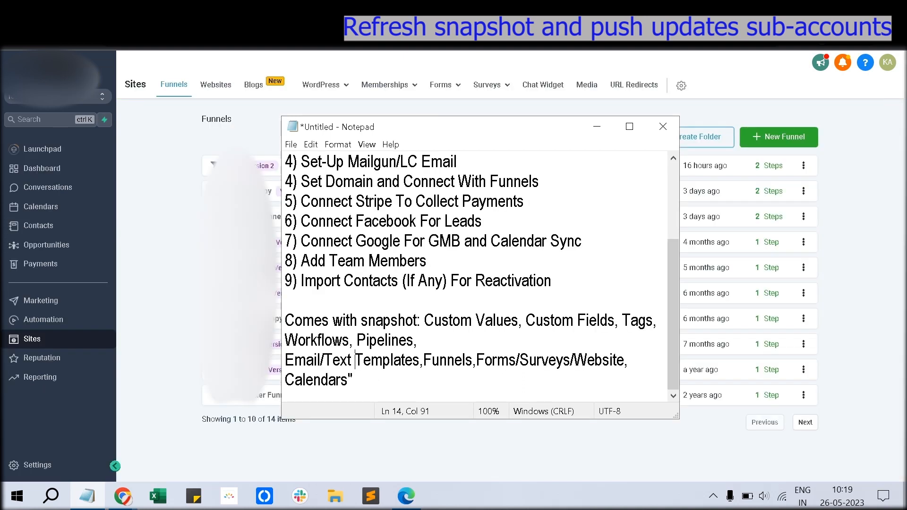
left_click(447, 360)
left_click(496, 360)
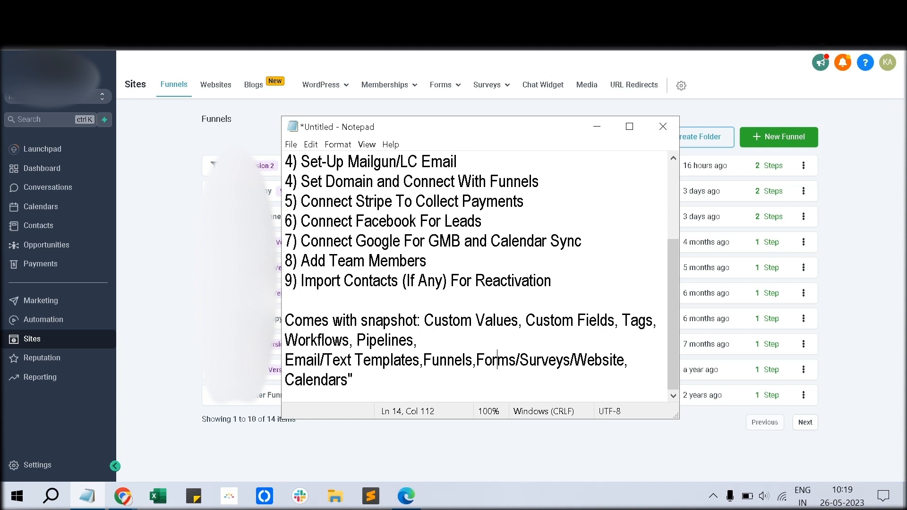
Step: Delete the stray quote after Calendars, scroll the checklist to the top, and open HighLevel's sub-account Settings
left_click(353, 379)
key("BackSpace")
scroll(473, 274, "up", 2)
scroll(472, 274, "down", 2)
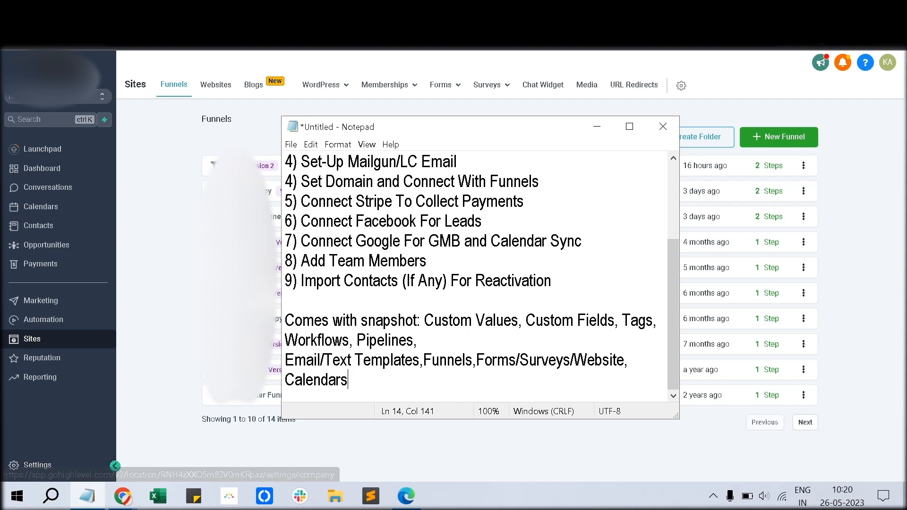
scroll(472, 279, "up", 2)
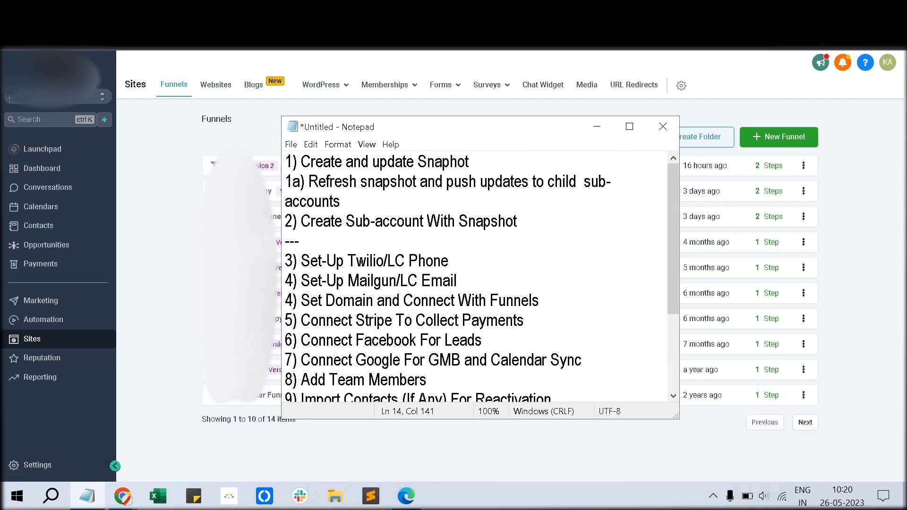
left_click(30, 464)
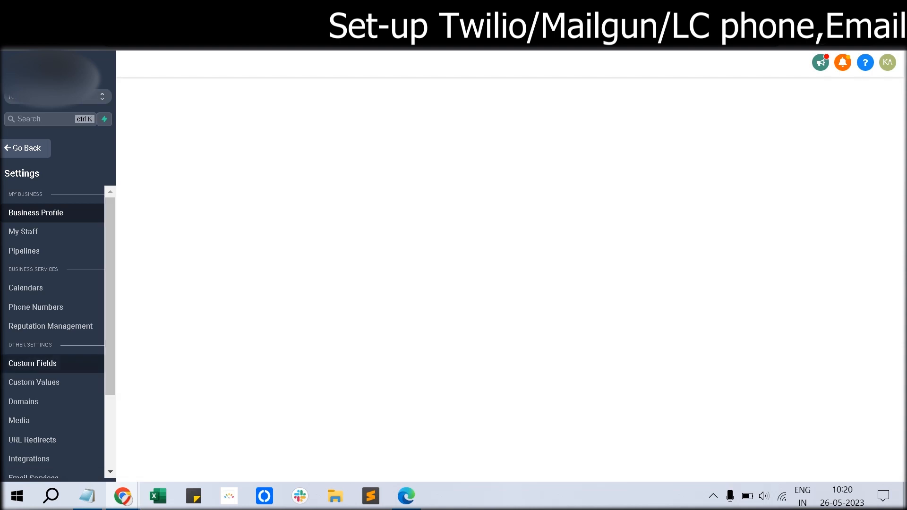
Step: Under Email Services, make the first mailgun service the default sending provider
scroll(53, 364, "down", 1)
scroll(41, 372, "down", 1)
left_click(34, 373)
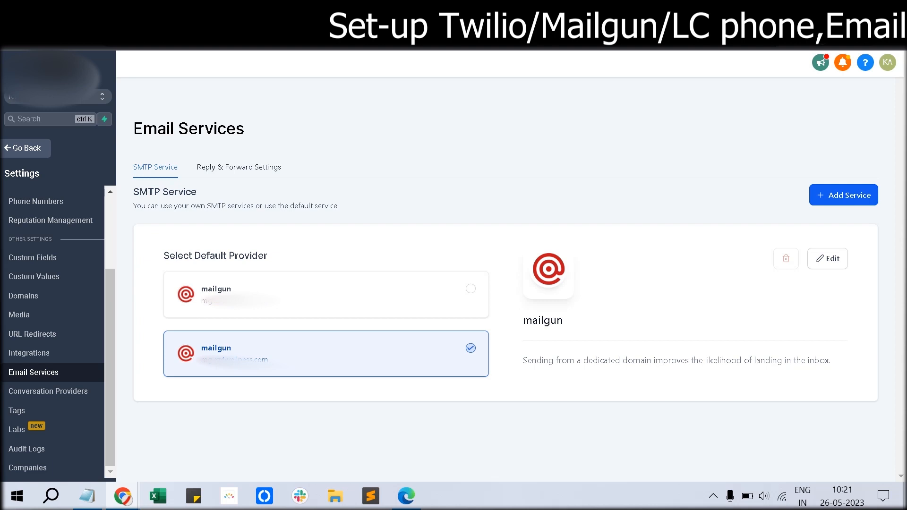
left_click(471, 289)
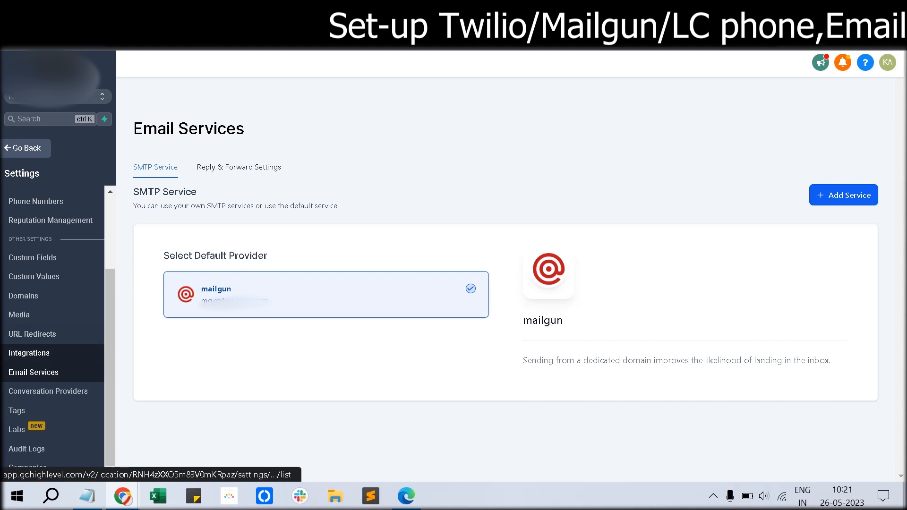
scroll(47, 364, "up", 2)
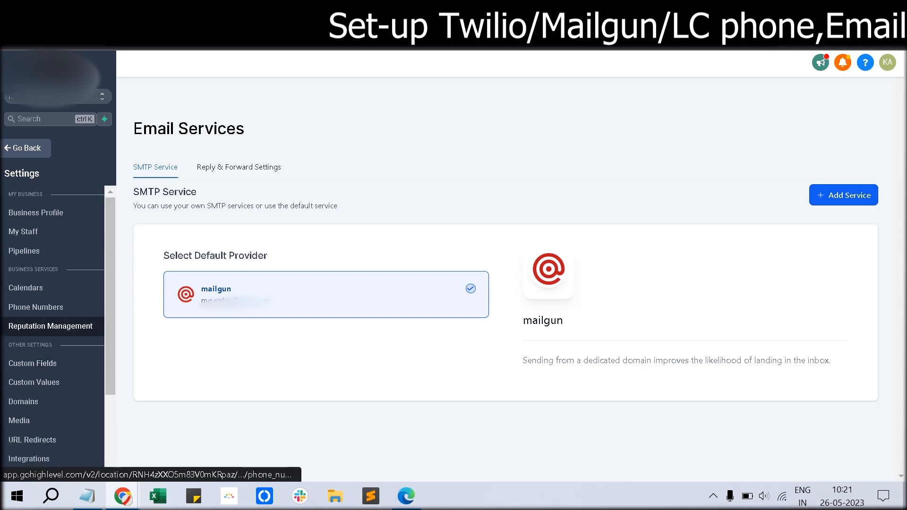
Step: Make Twilio the default SMS provider, then search area-code 810 numbers and close without adding one
left_click(35, 307)
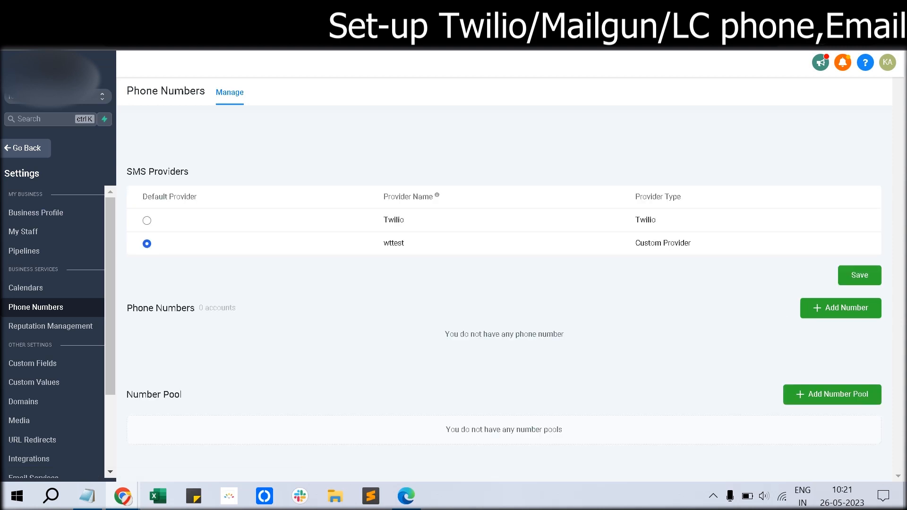
left_click(147, 220)
left_click(840, 307)
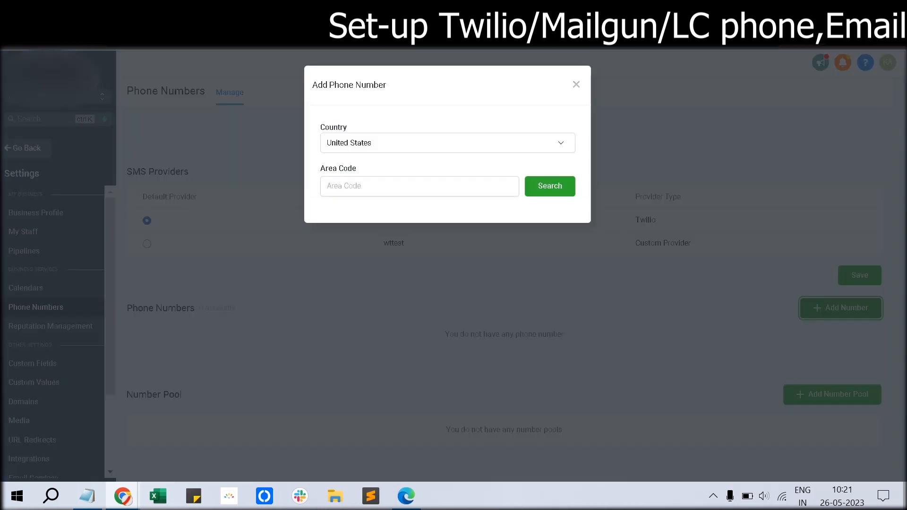
left_click(419, 186)
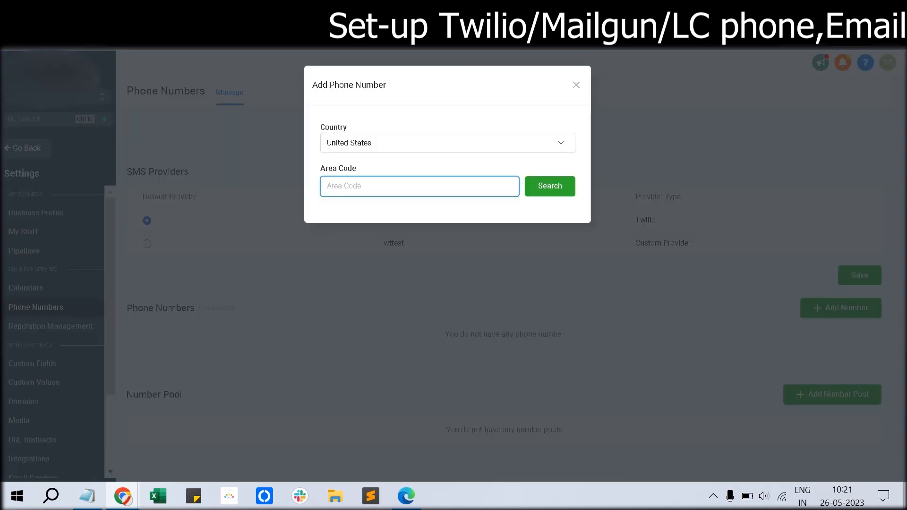
type("810")
left_click(550, 186)
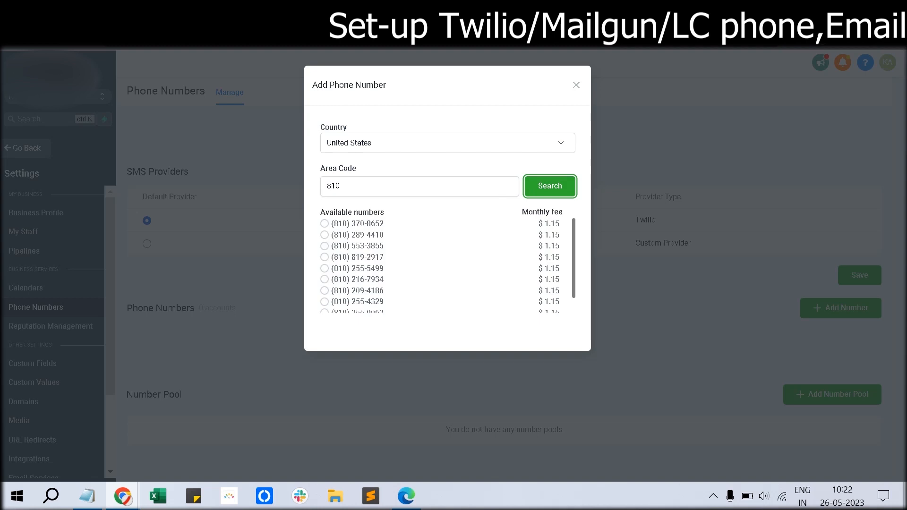
left_click(324, 223)
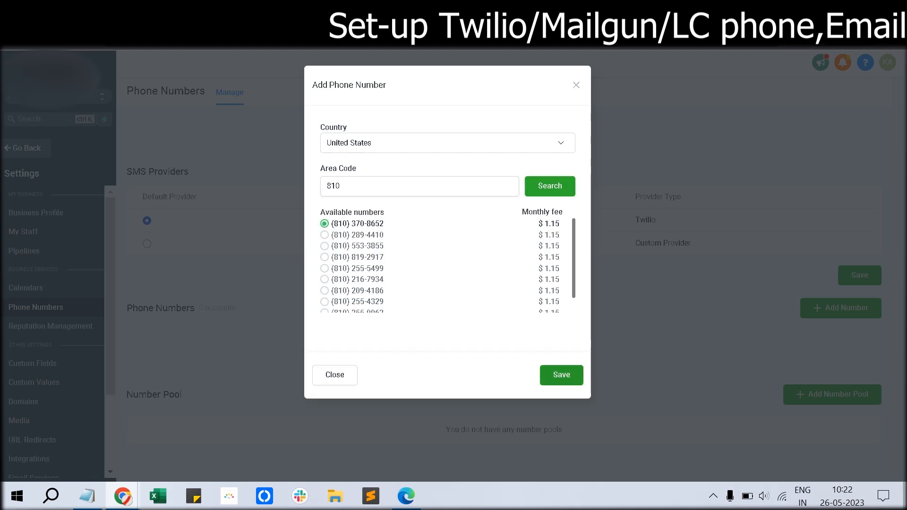
left_click(576, 85)
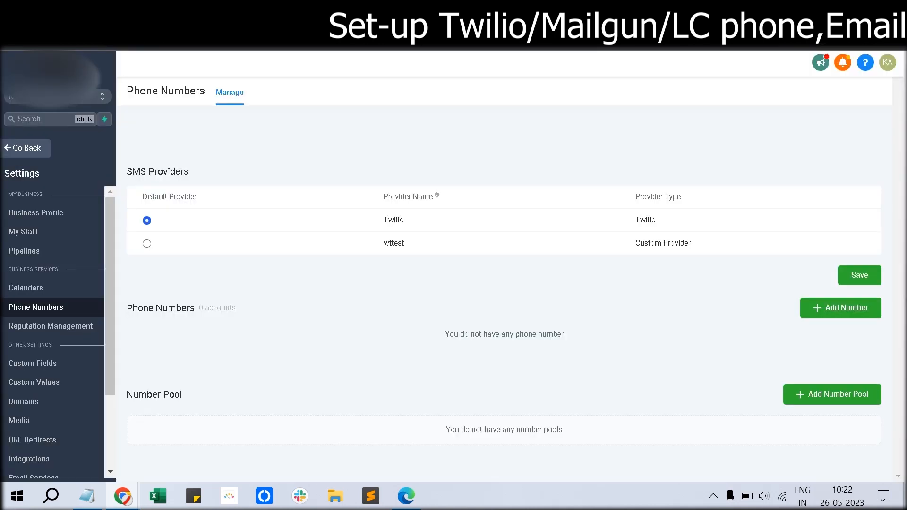
Step: Add a '---' divider line below '4) Set-Up Mailgun/LC Email' in the Notepad checklist
left_click(87, 496)
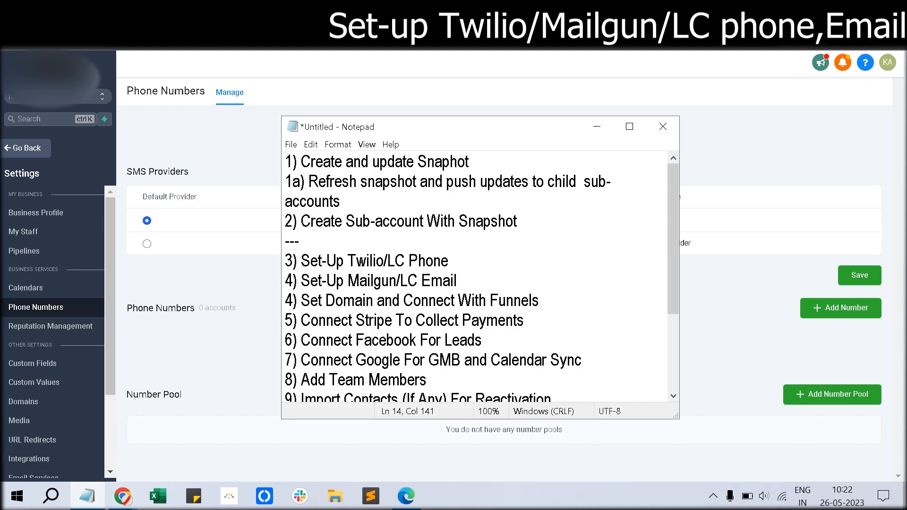
left_click(457, 281)
key("Return")
type("---")
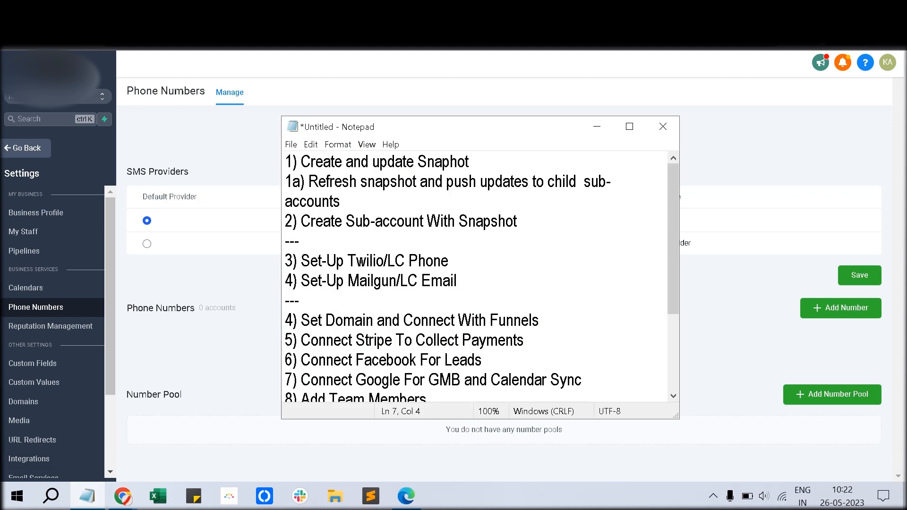
scroll(28, 288, "down", 1)
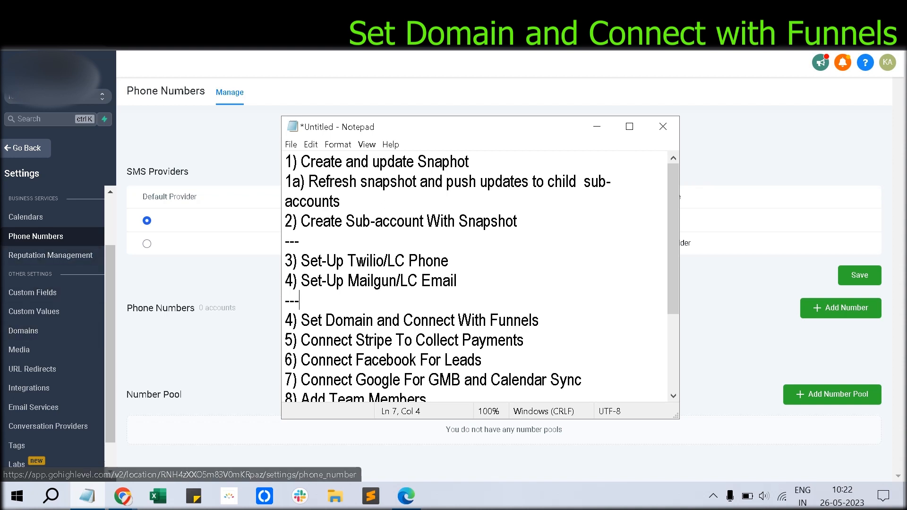
Step: Preview the Reviews Copy funnel's Review: Positive page in a new tab, then go to Domains settings
left_click(198, 277)
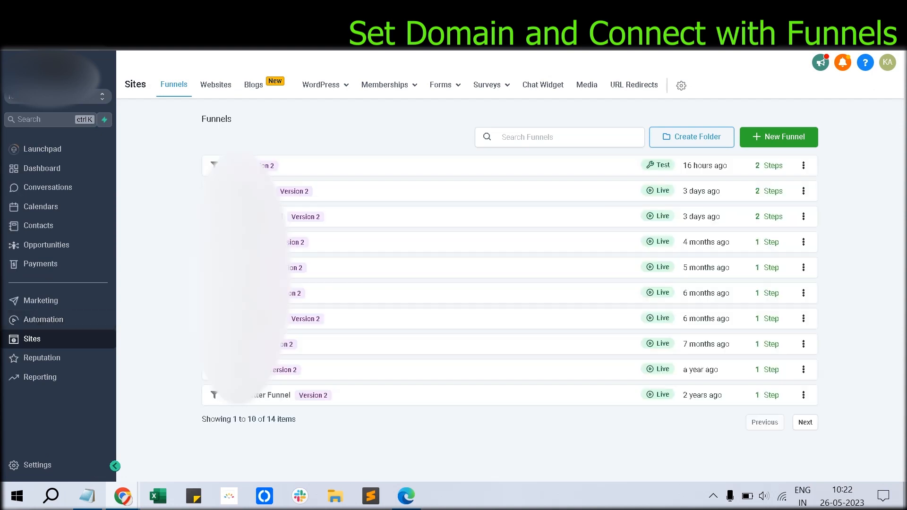
left_click(249, 191)
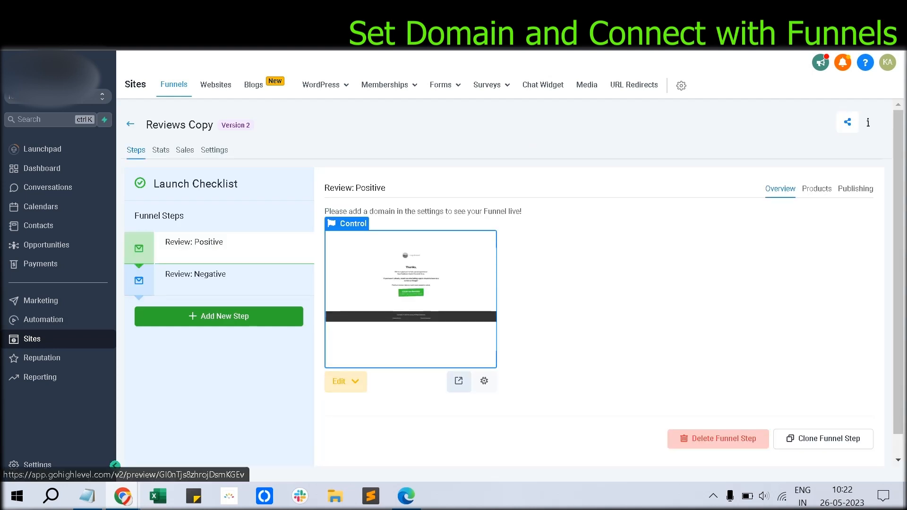
left_click(458, 381)
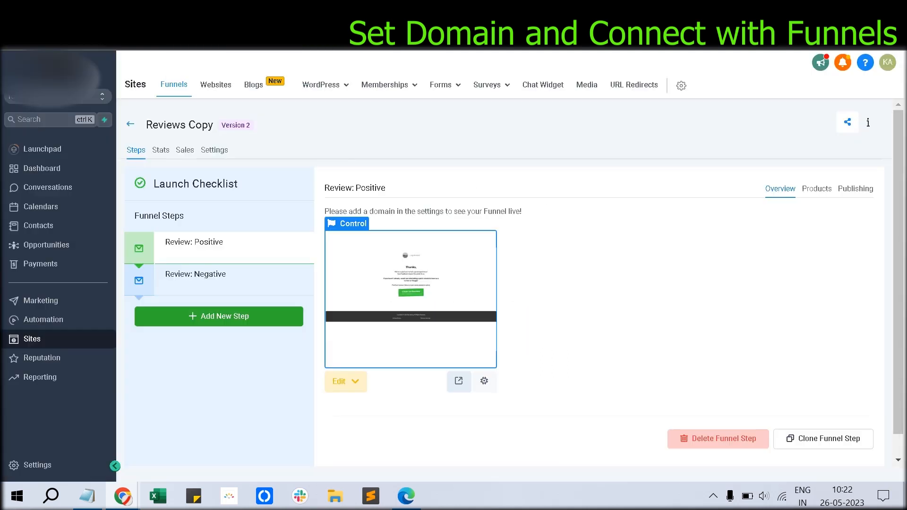
left_click(327, 11)
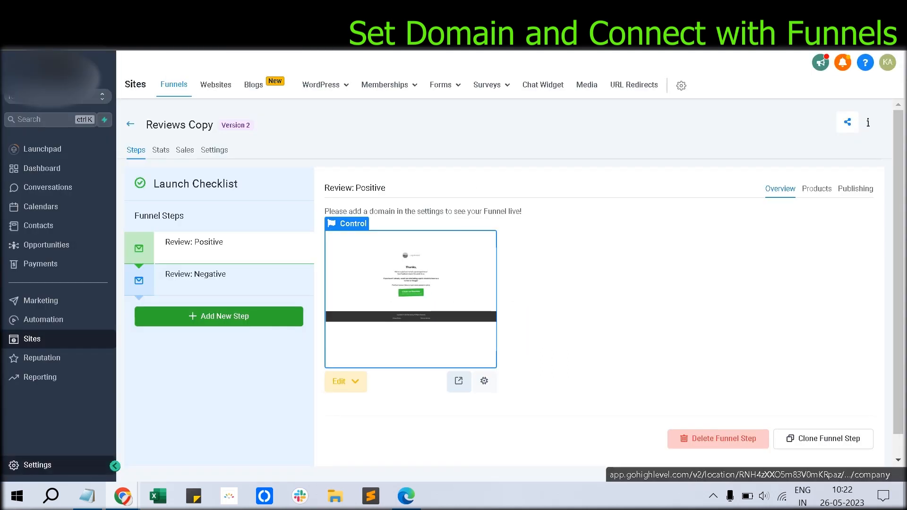
left_click(416, 211)
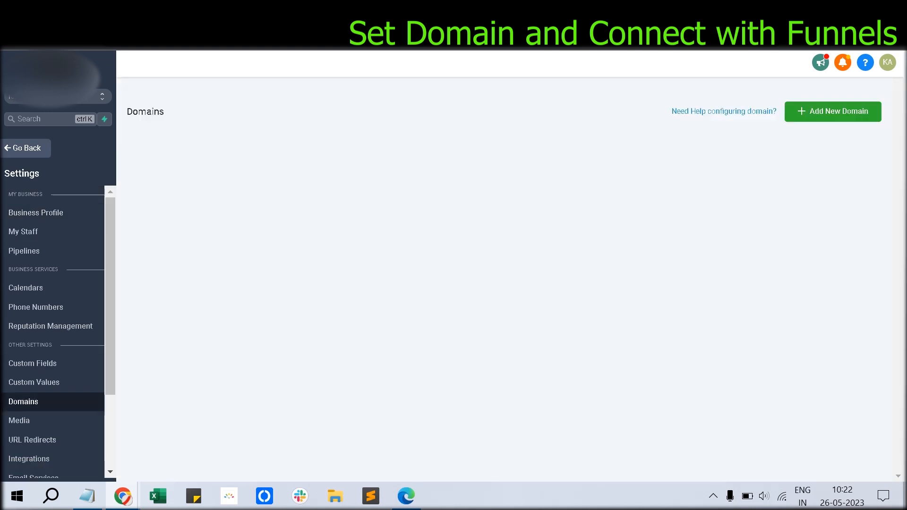
left_click(833, 111)
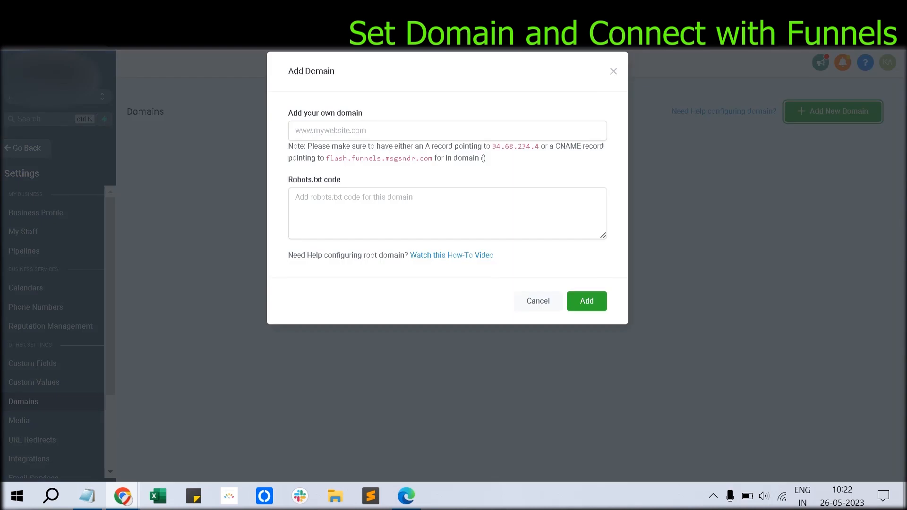
left_click(447, 144)
type("ww")
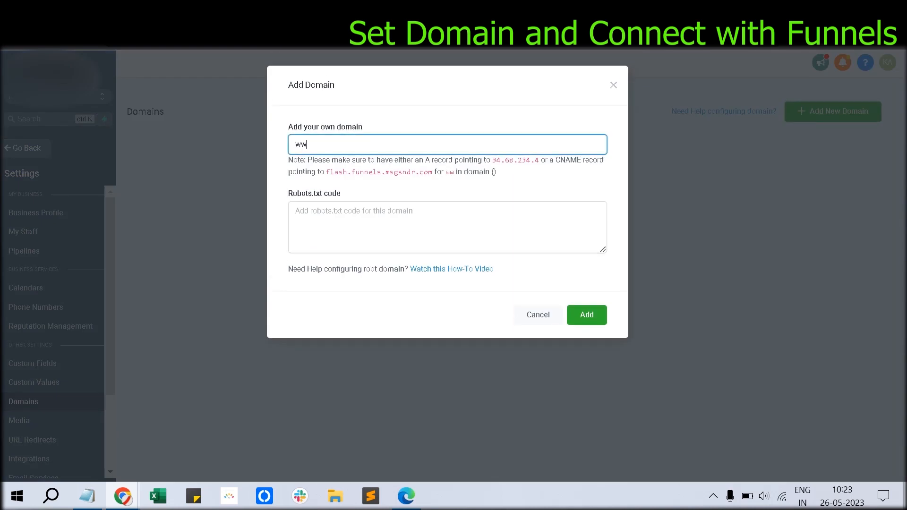
type("w.google1.com")
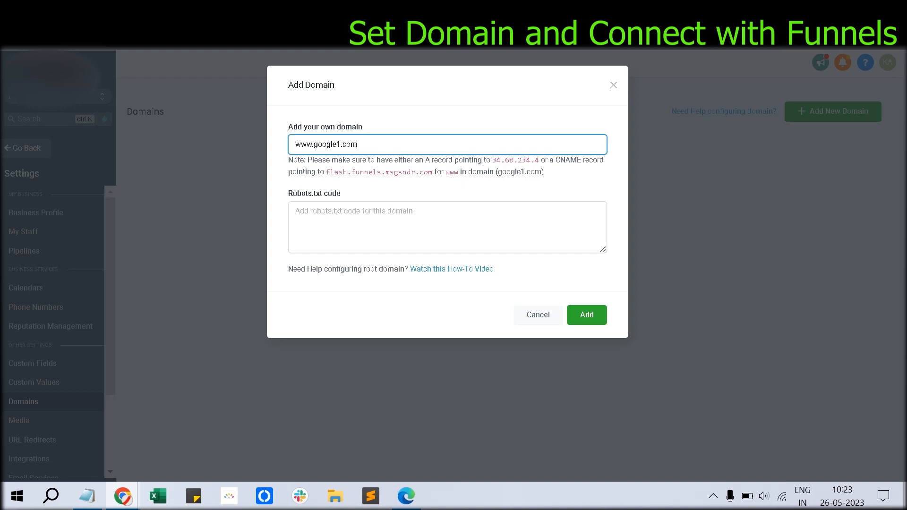
left_click_drag(325, 172, 428, 172)
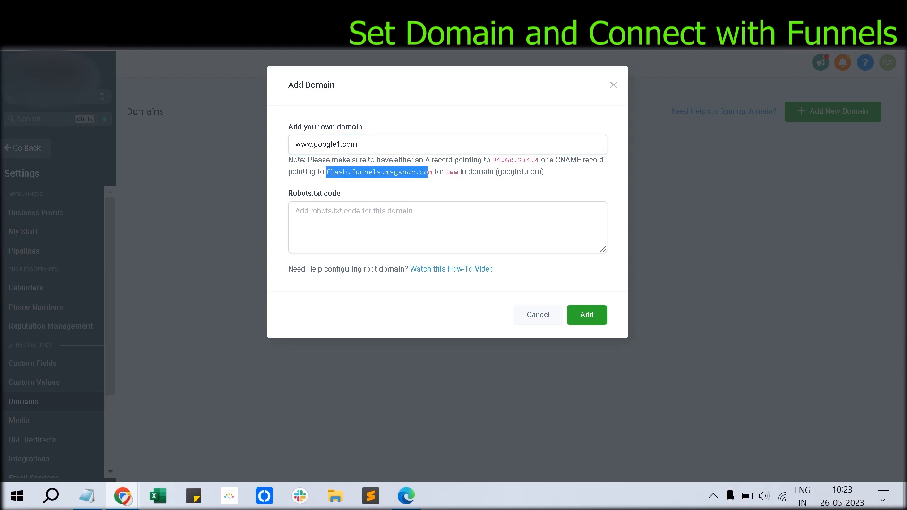
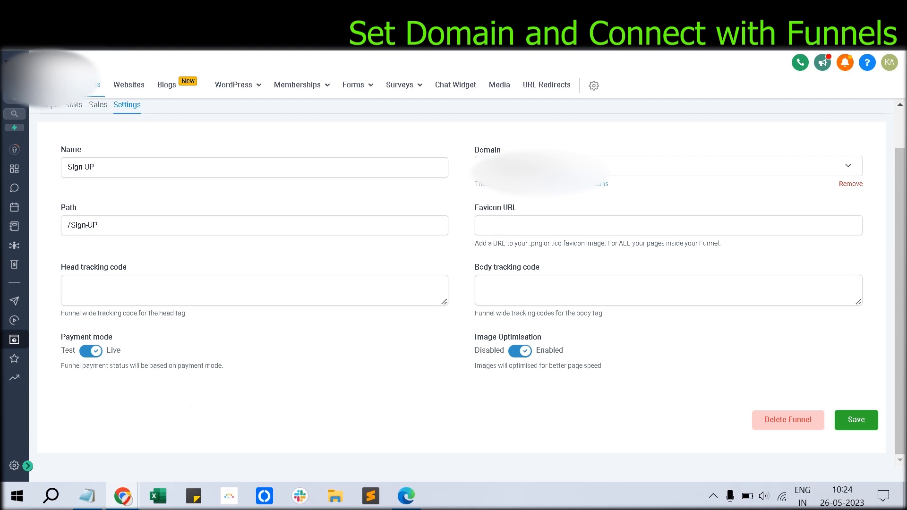
Step: Pick the domain for the Sign UP funnel, then preview its Sign Up page in a new tab
left_click(548, 190)
left_click(49, 105)
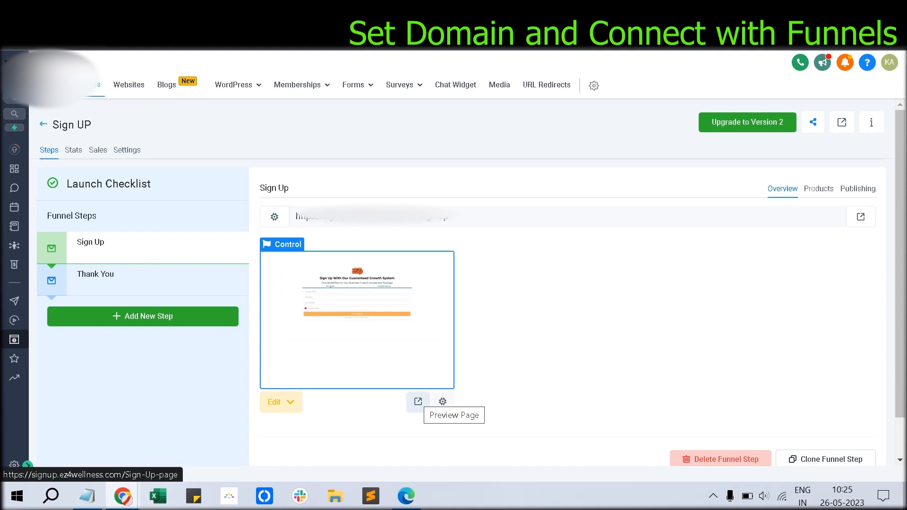
left_click(417, 402)
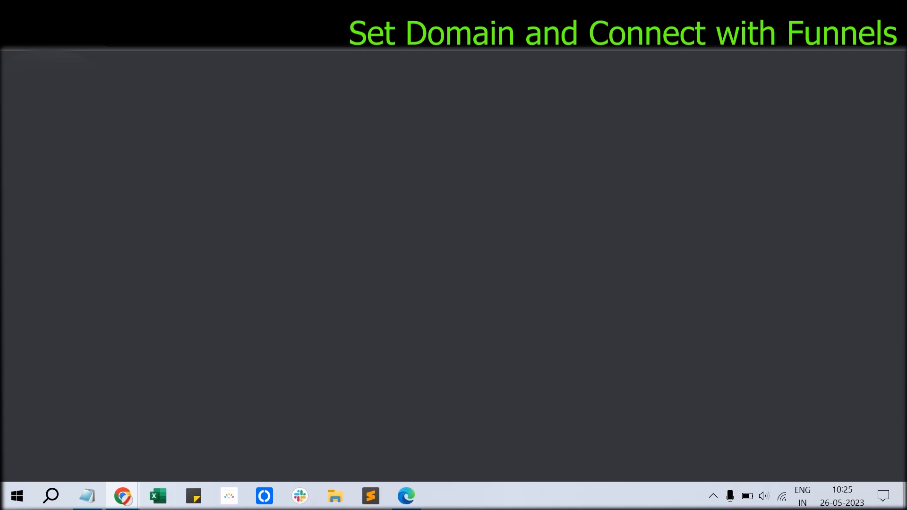
left_click(213, 11)
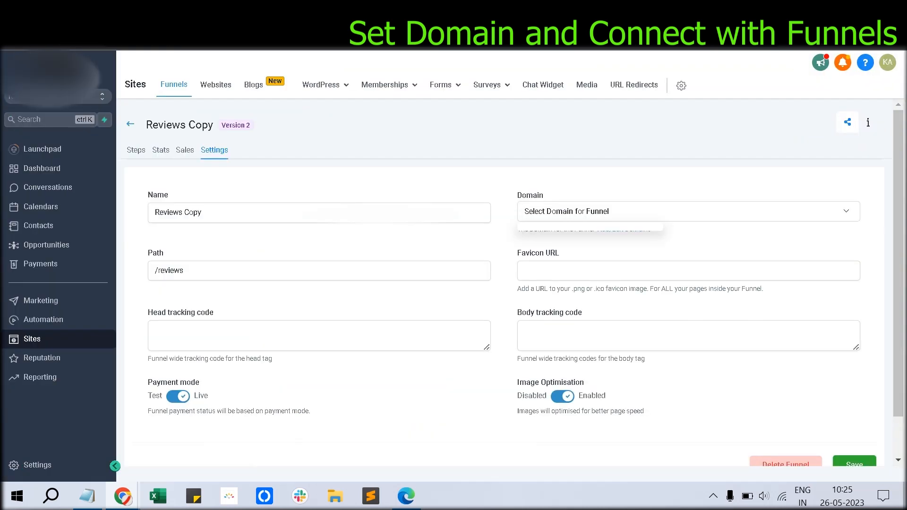
Step: Move the '---' divider in the Notepad checklist from the Mailgun step to below step 4
left_click(87, 496)
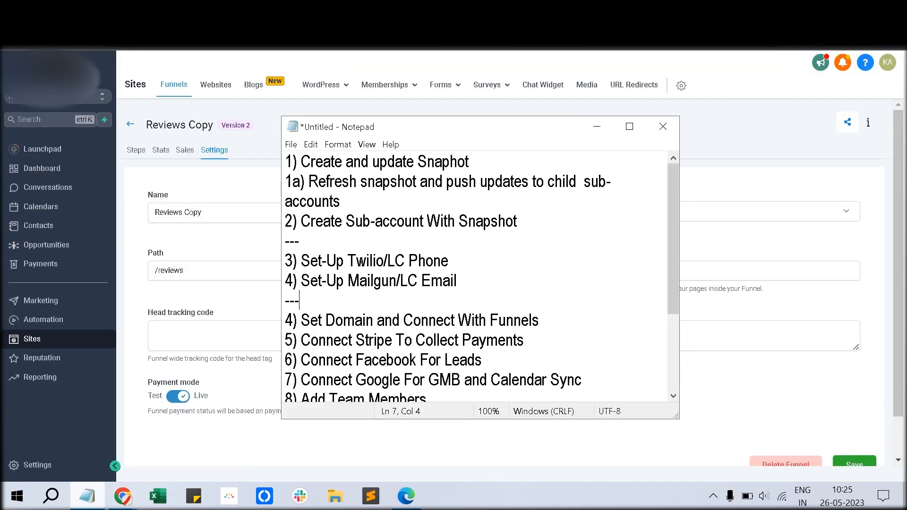
key("shift+Home")
key("BackSpace")
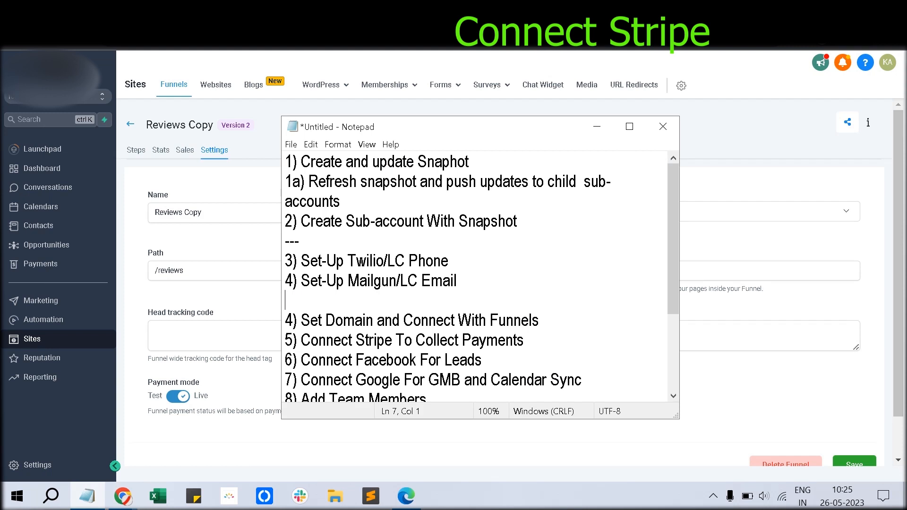
key("Delete")
key("Down")
key("Return")
key("Up")
type("---")
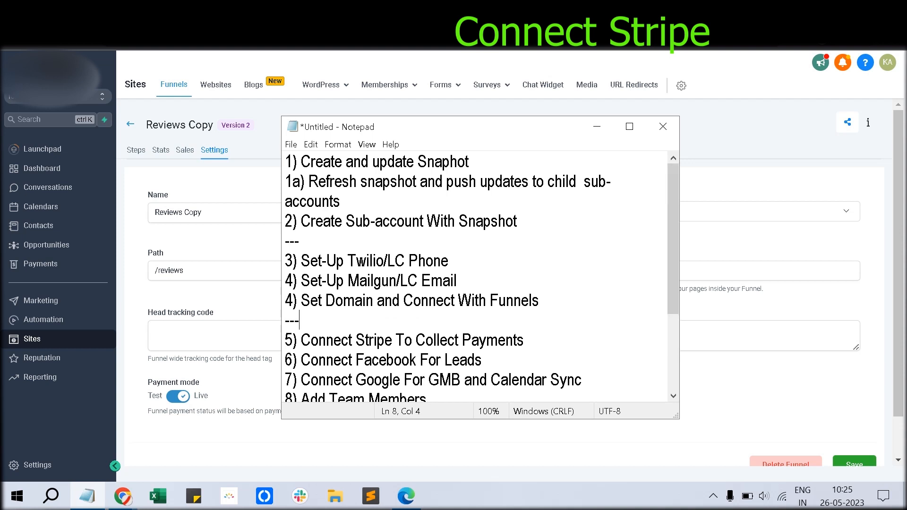
Step: Show the Payments integrations with Stripe connected in live and test modes
scroll(474, 276, "down", 1)
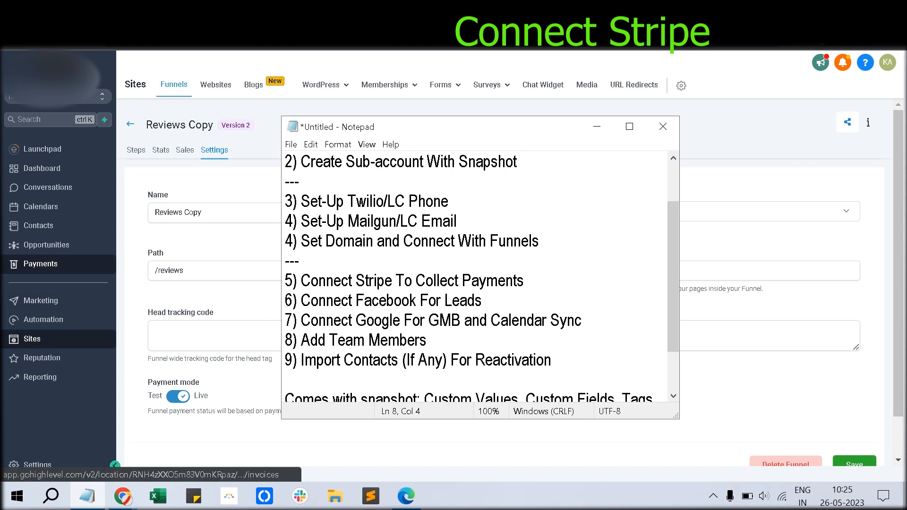
left_click(47, 263)
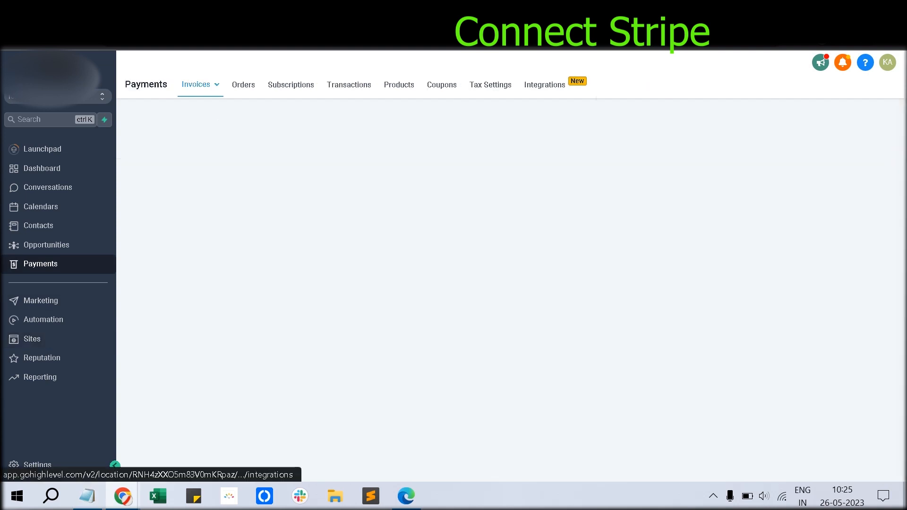
left_click(545, 85)
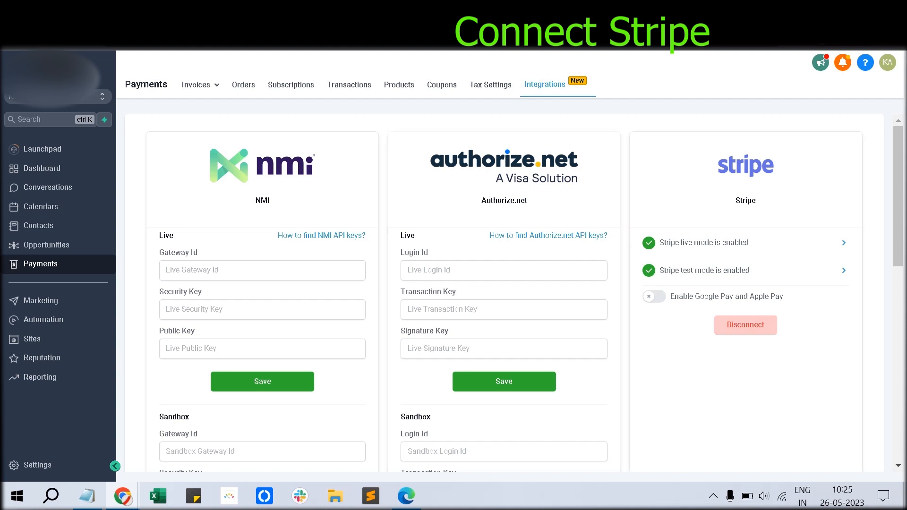
mouse_move(86, 496)
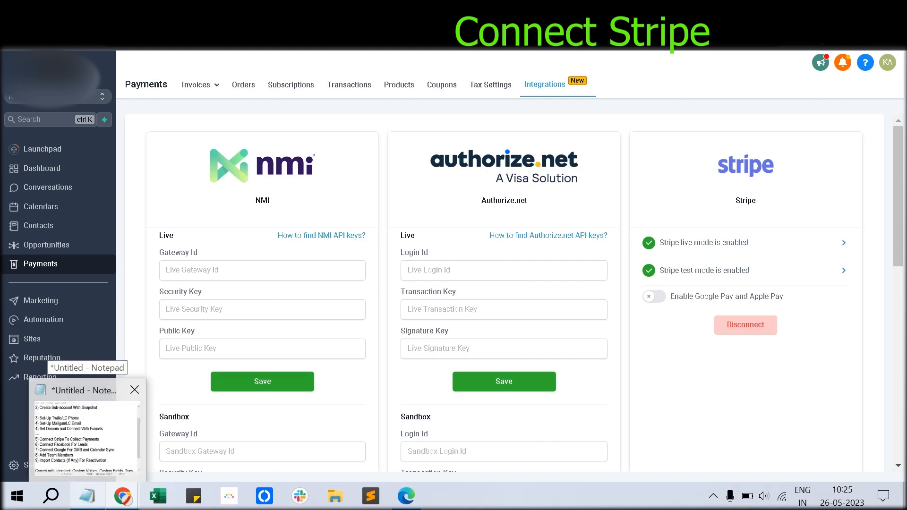
Step: Restore the Notepad checklist and shorten the divider after the domain step to '--'
left_click(86, 435)
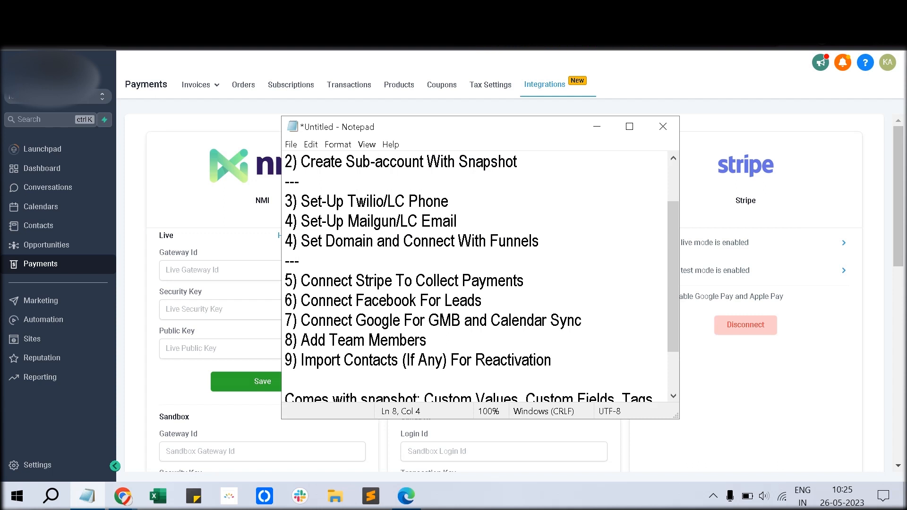
key("BackSpace")
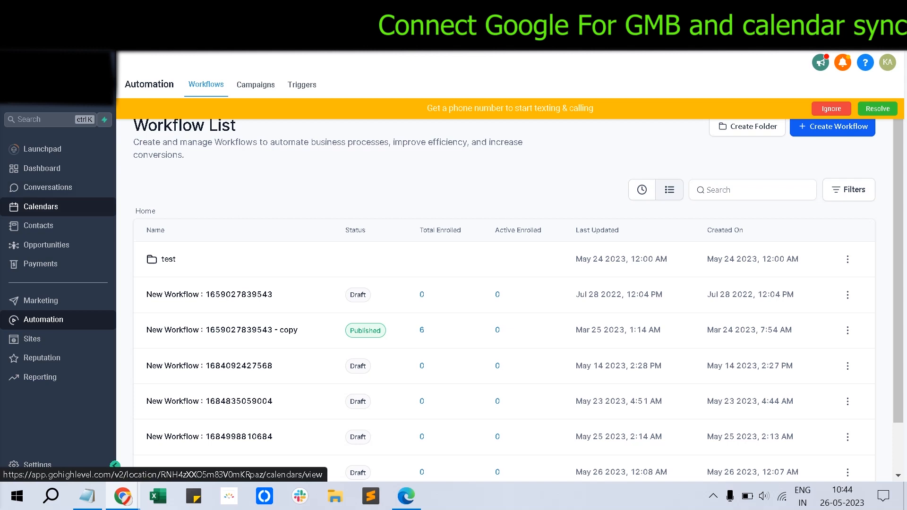
Step: Look over the calendars and their Calendar Settings, then return to the main calendar view
left_click(41, 206)
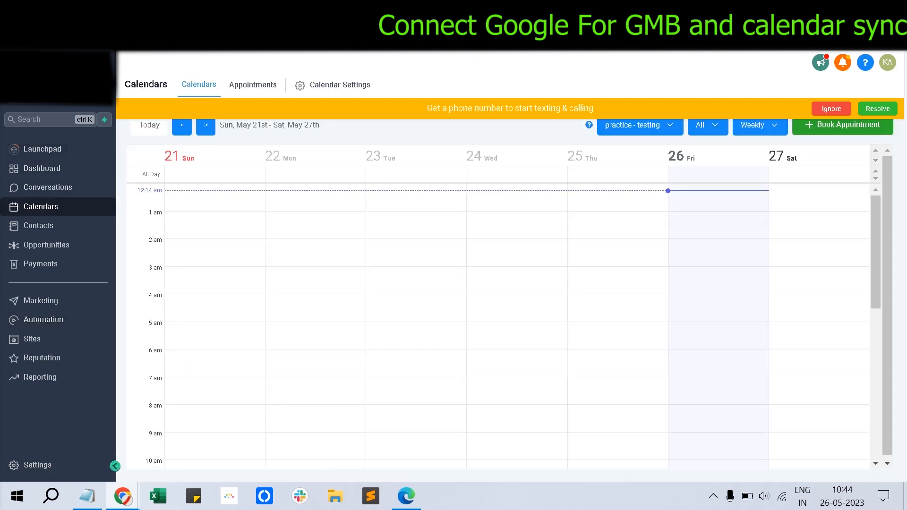
left_click(37, 465)
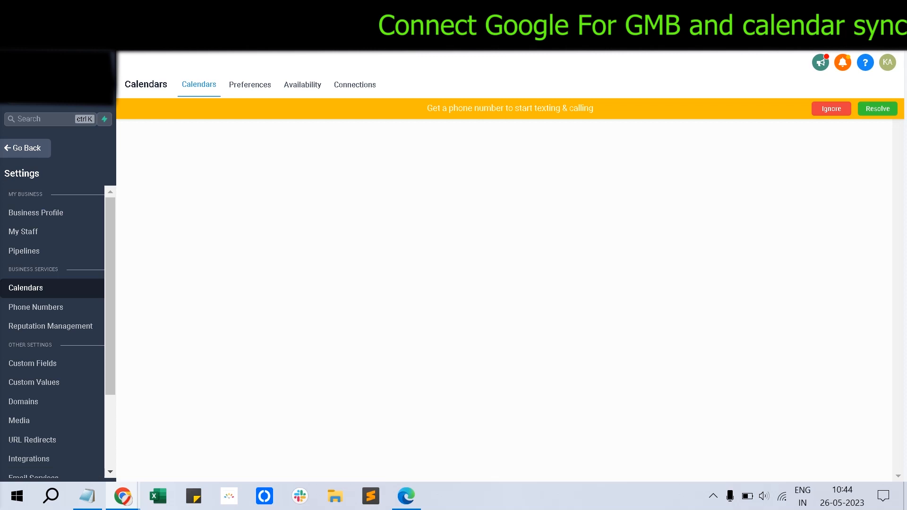
left_click(24, 147)
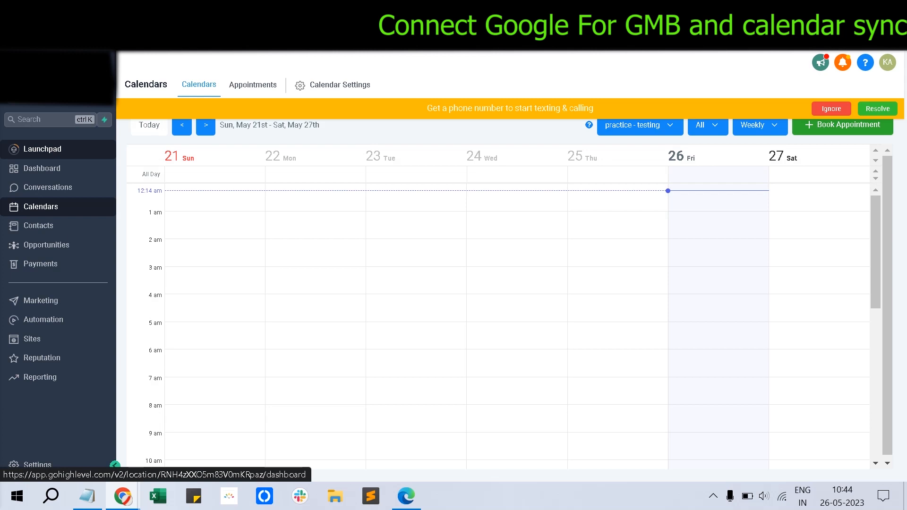
Step: Confirm Google shows Connected in Integrations, leaving MCC Account Id unchanged, then open Google Ads reporting
left_click(37, 465)
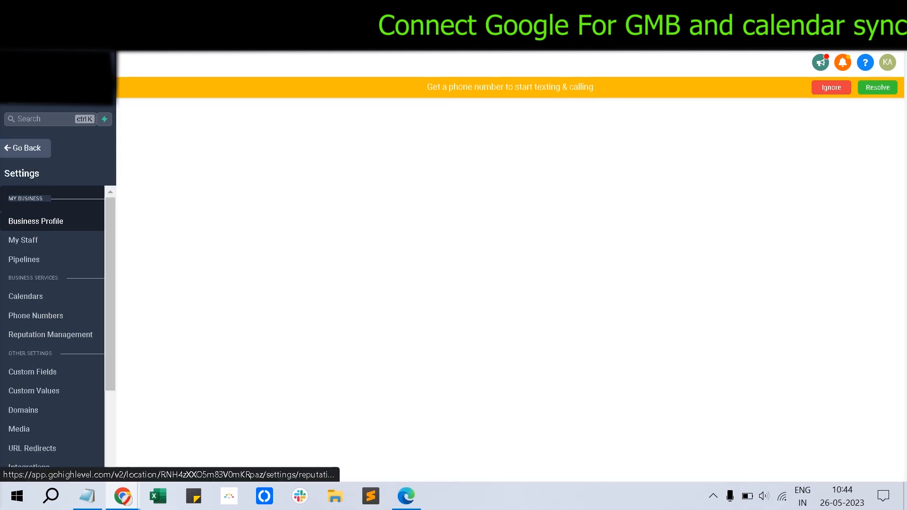
scroll(28, 330, "down", 2)
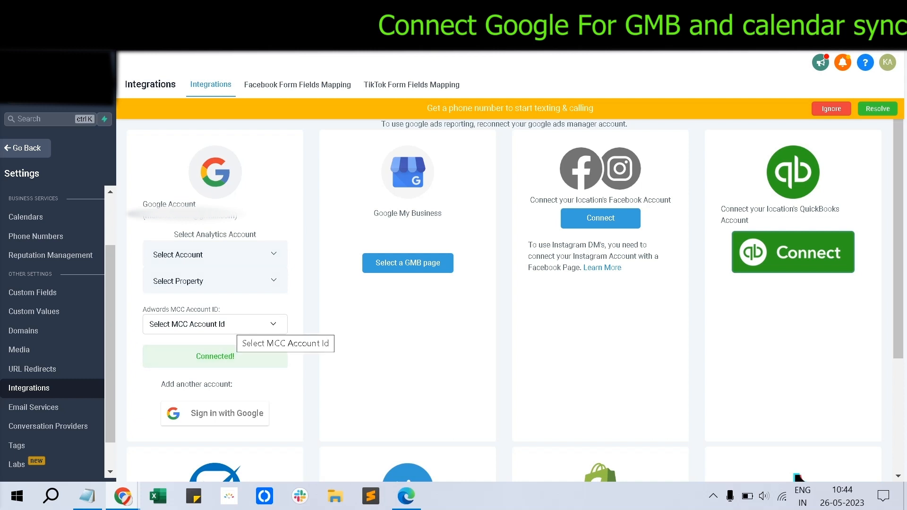
left_click(236, 325)
left_click(236, 325)
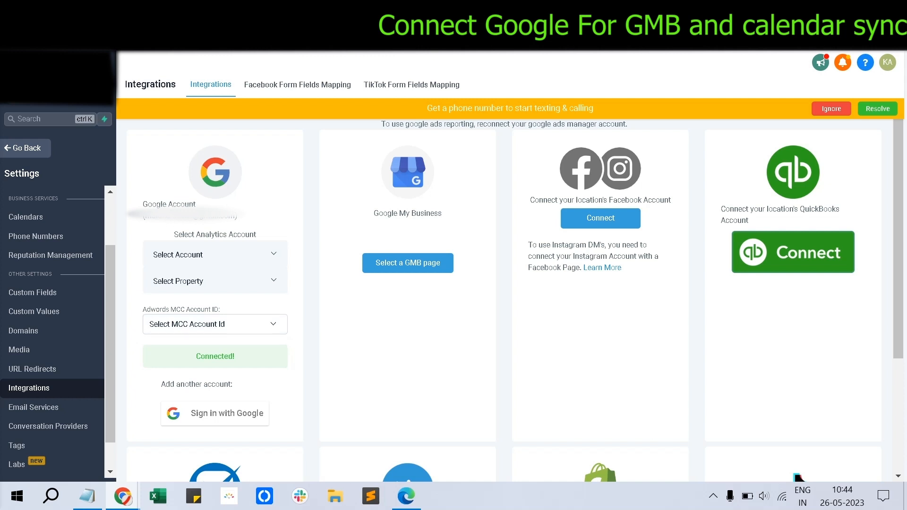
left_click(27, 148)
left_click(40, 377)
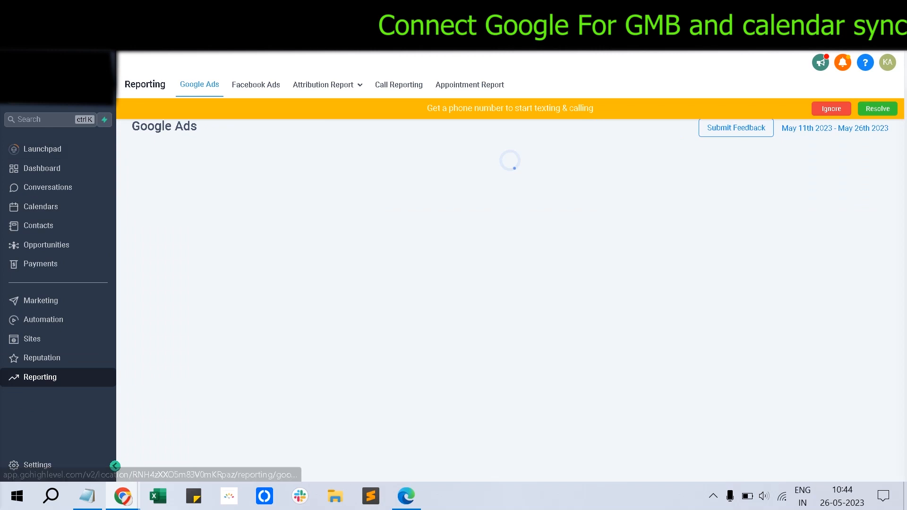
Step: Scroll through the sample Google Ads report, then view Facebook Ads and the Reputation overview
scroll(510, 283, "down", 2)
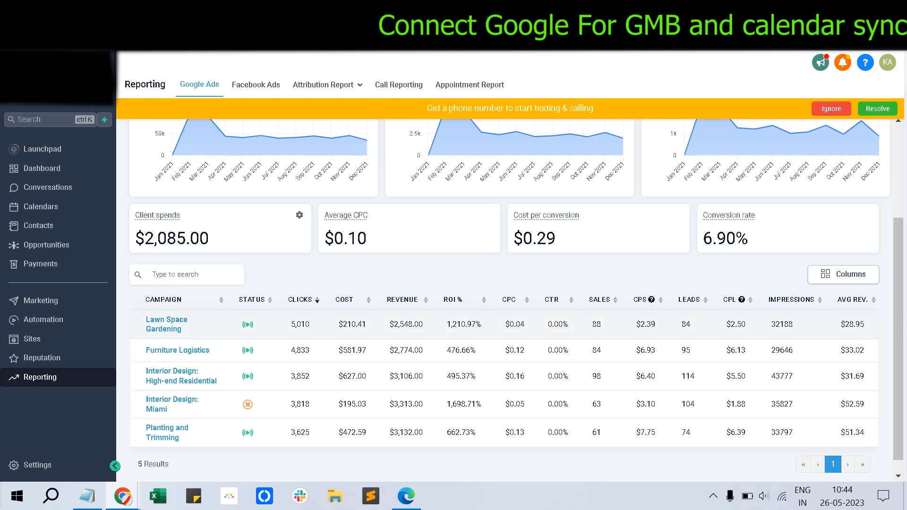
scroll(446, 283, "up", 3)
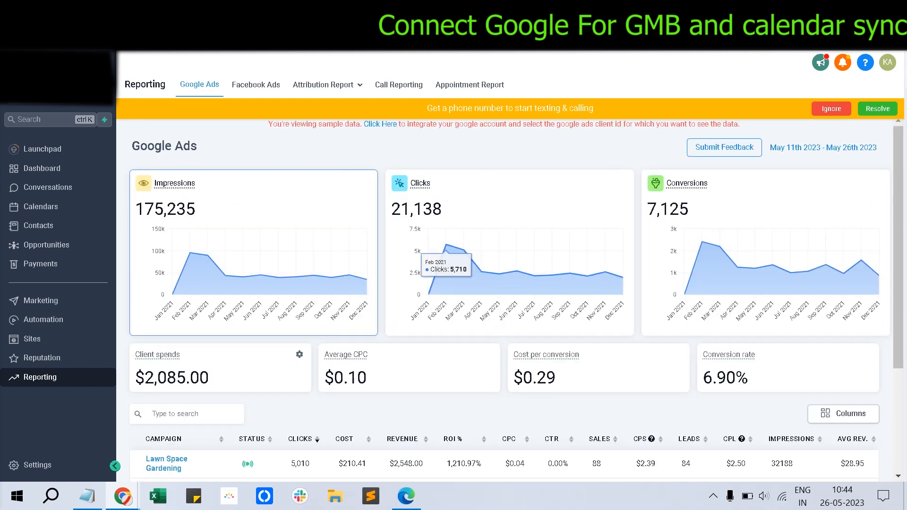
left_click(255, 84)
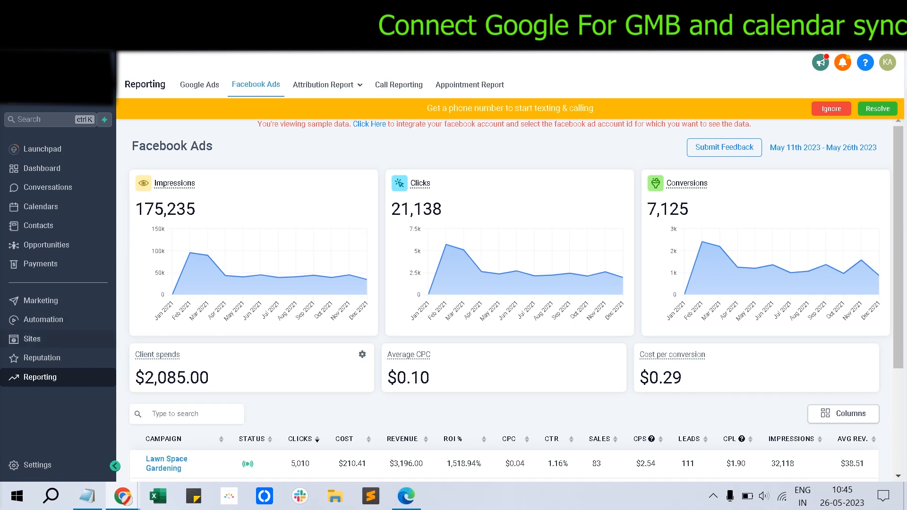
left_click(42, 358)
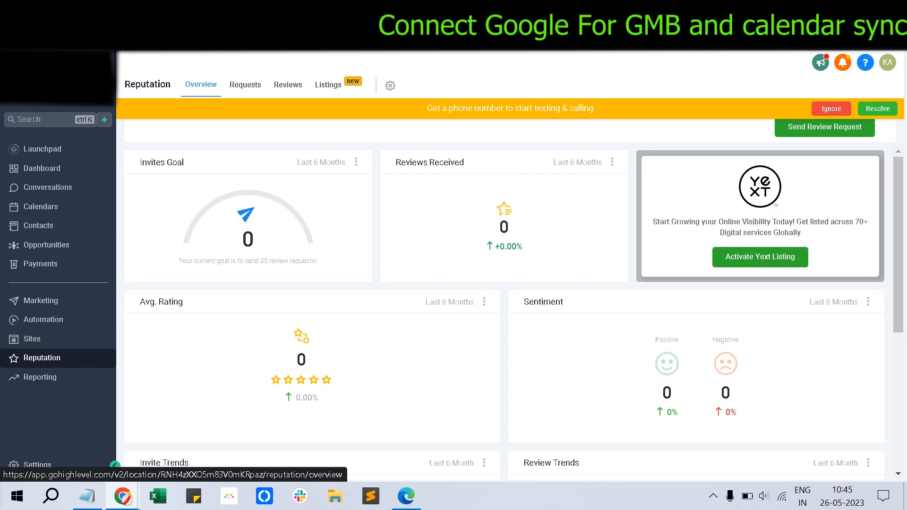
Step: Edit checklist step 7 to 'Connect Google For Google ads, GMB and Calendar Sync', then hide Notepad
scroll(504, 312, "down", 5)
scroll(505, 312, "up", 5)
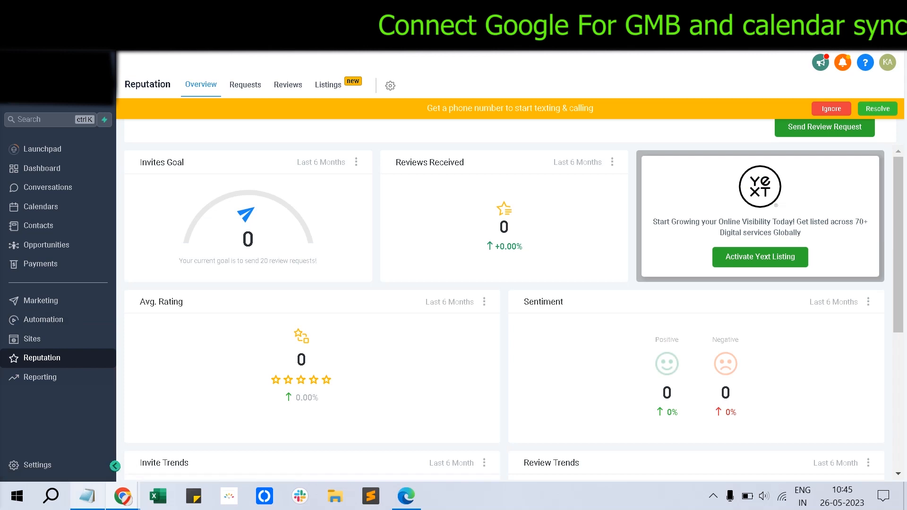
left_click(87, 496)
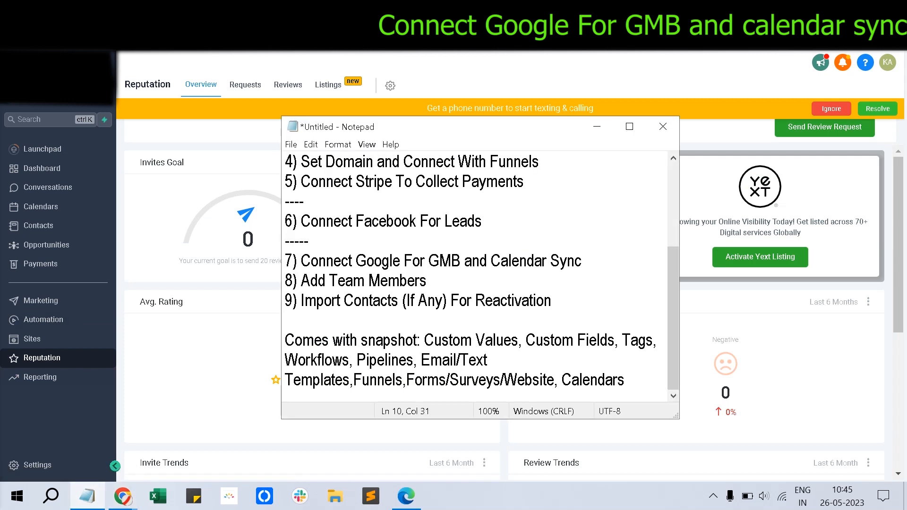
left_click(428, 260)
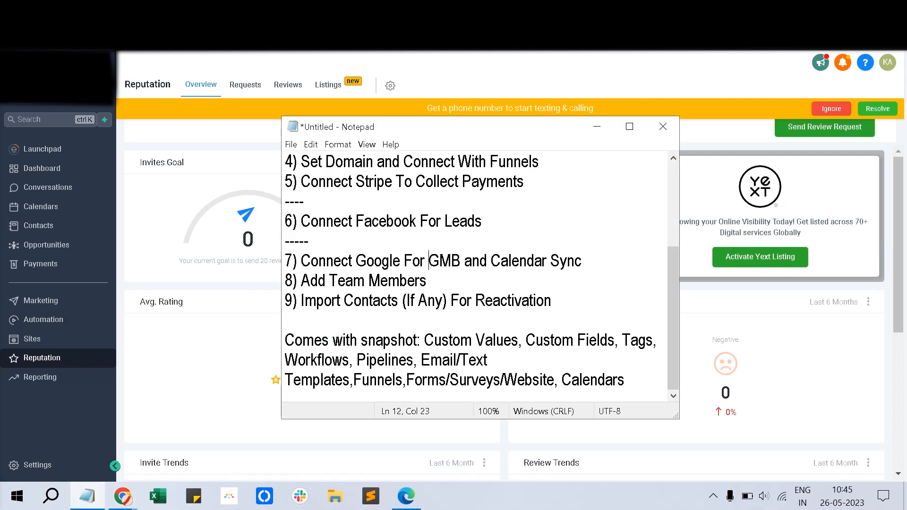
type("google ads,")
left_click(435, 261)
key("BackSpace")
type("G")
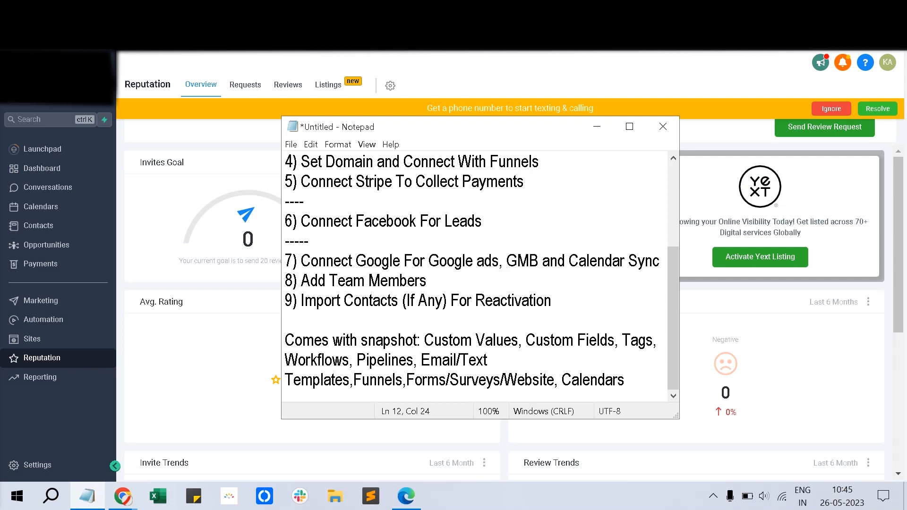
key("alt+Tab")
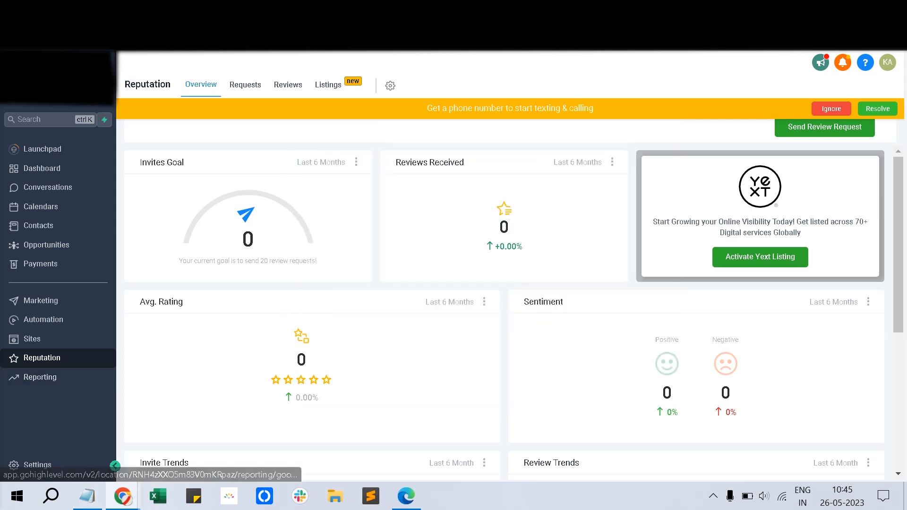
Step: Add a new team member in My Staff with first name 'test' and a placeholder last name
left_click(38, 465)
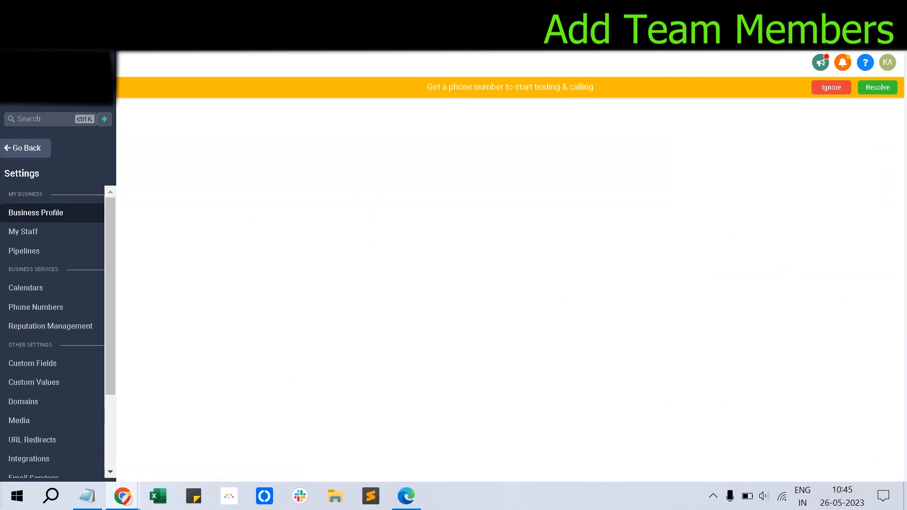
left_click(23, 232)
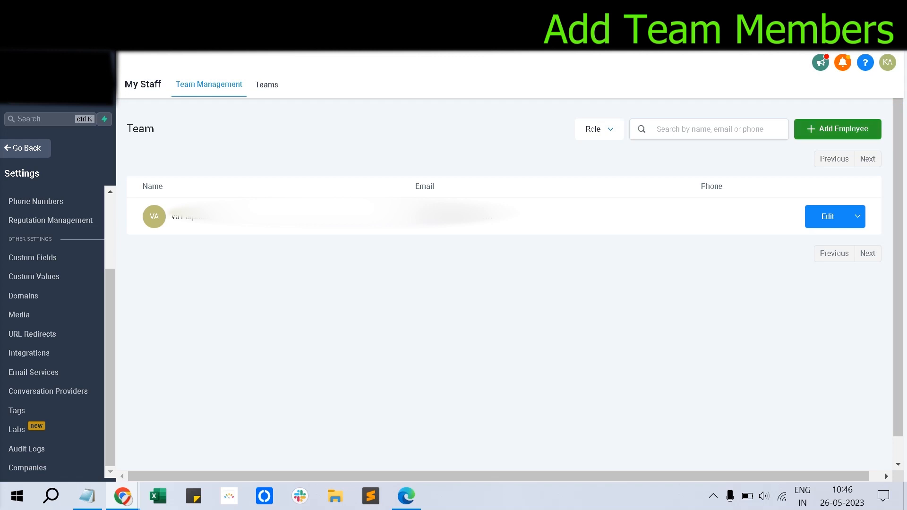
left_click(837, 129)
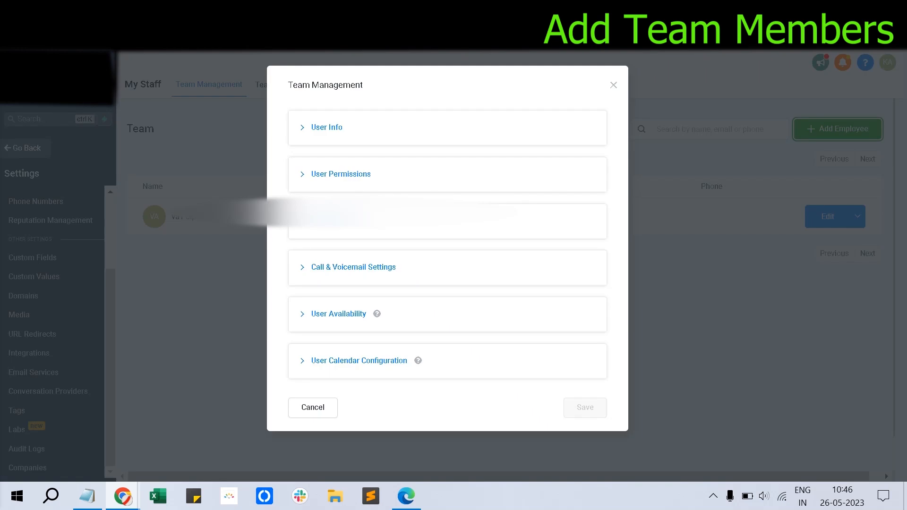
left_click(326, 127)
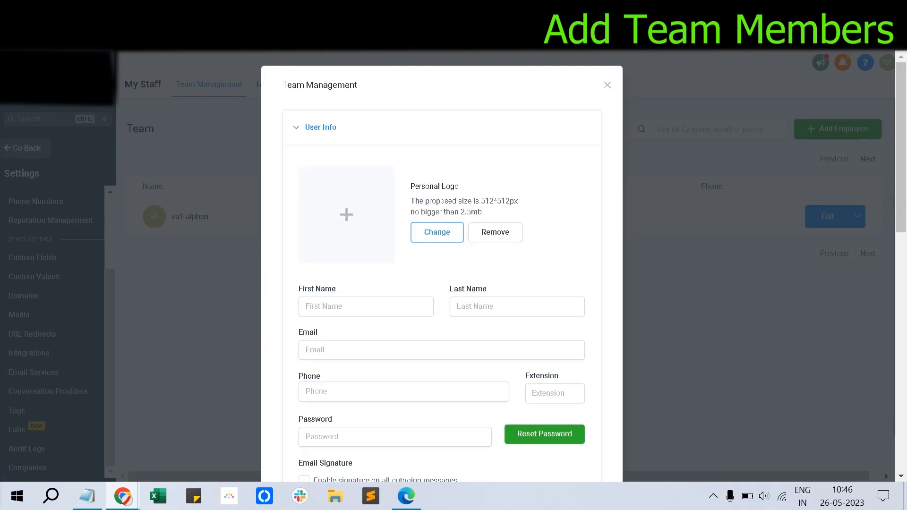
scroll(441, 236, "down", 5)
left_click(366, 94)
type("test")
key("Tab")
type("e")
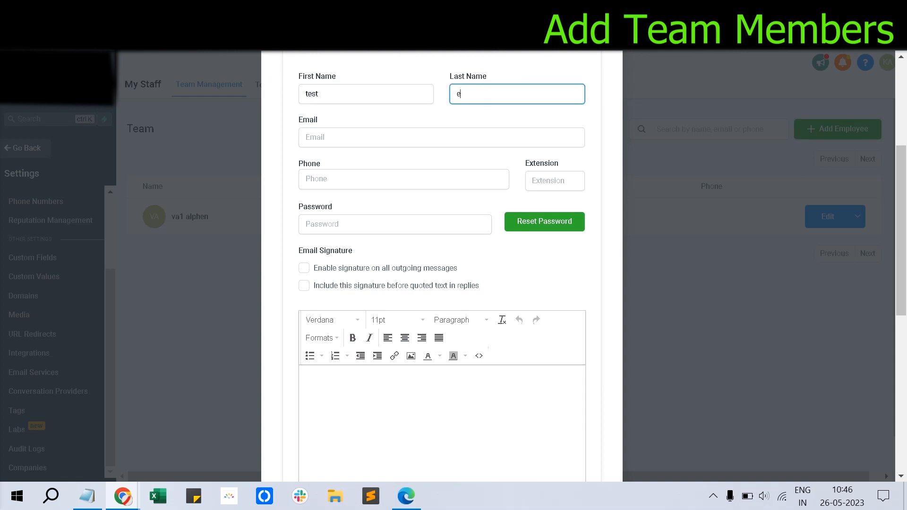
type("fdf")
scroll(442, 264, "down", 8)
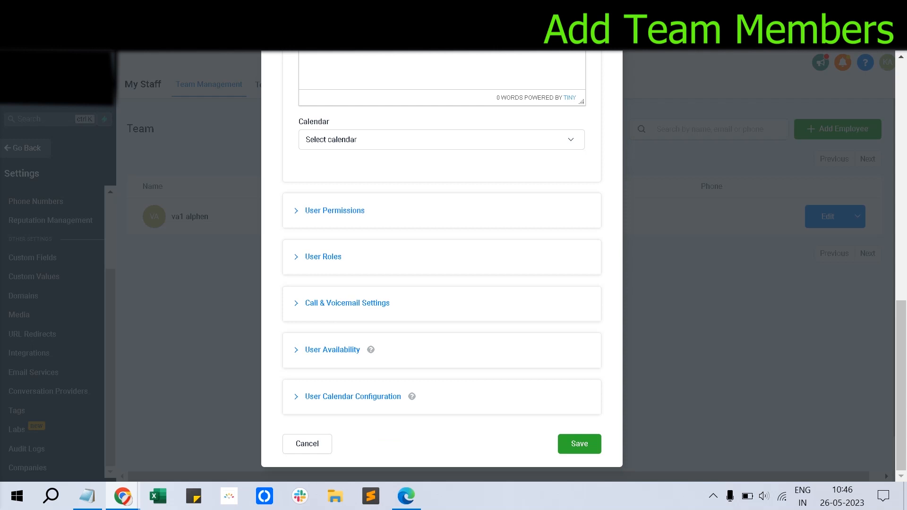
Step: Switch off Membership, Adwords Reporting, Facebook Ads Reporting, Workflows and Payments permissions, keeping Websites on
left_click(334, 209)
scroll(335, 209, "down", 3)
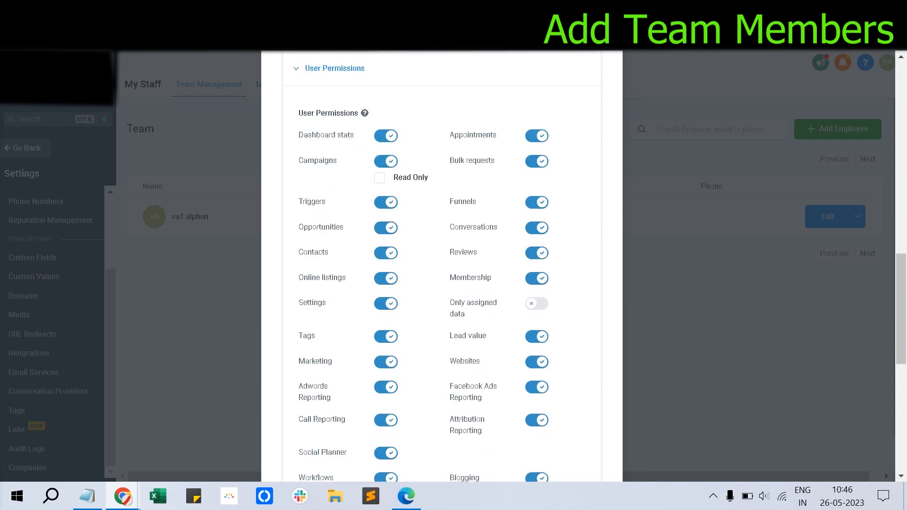
scroll(441, 264, "down", 6)
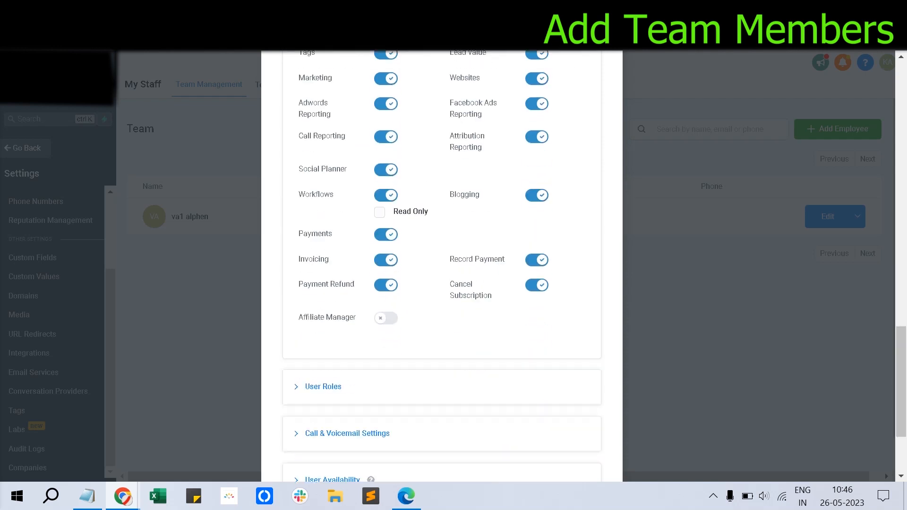
left_click(536, 103)
left_click(537, 78)
scroll(536, 78, "up", 3)
scroll(442, 264, "up", 2)
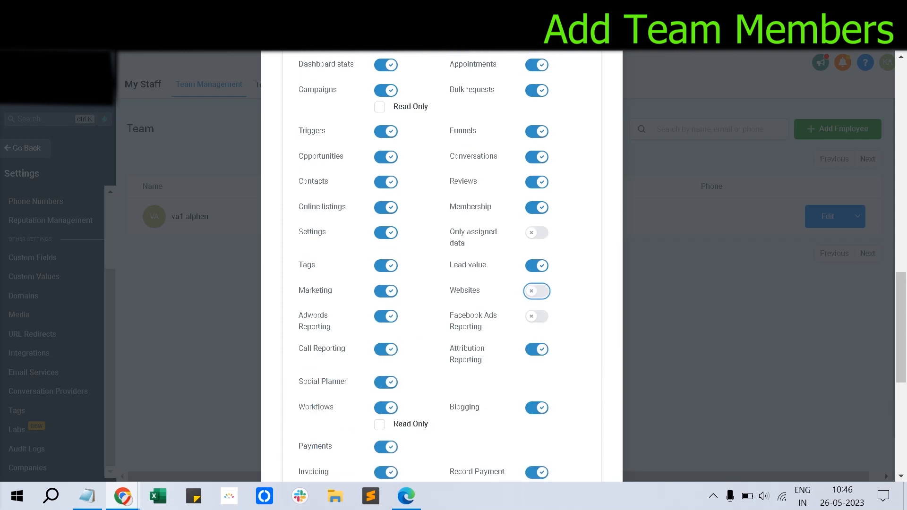
left_click(536, 291)
left_click(536, 208)
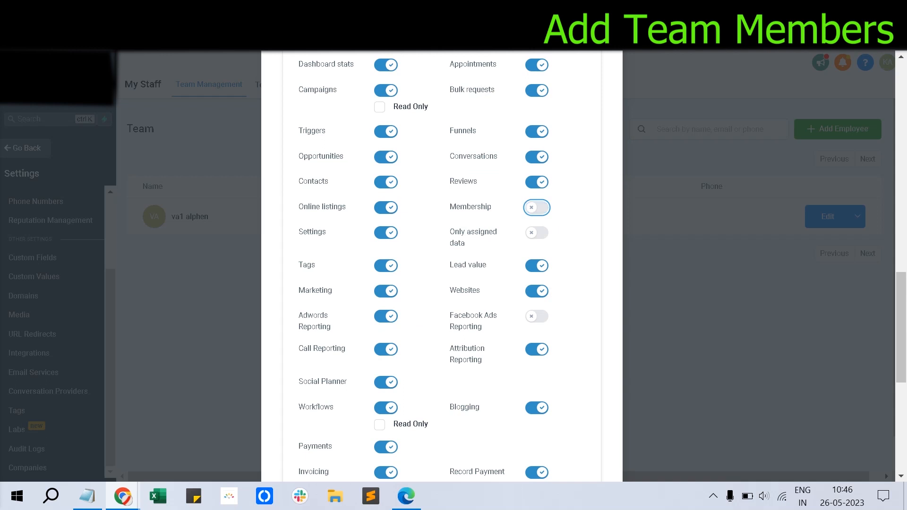
left_click(386, 316)
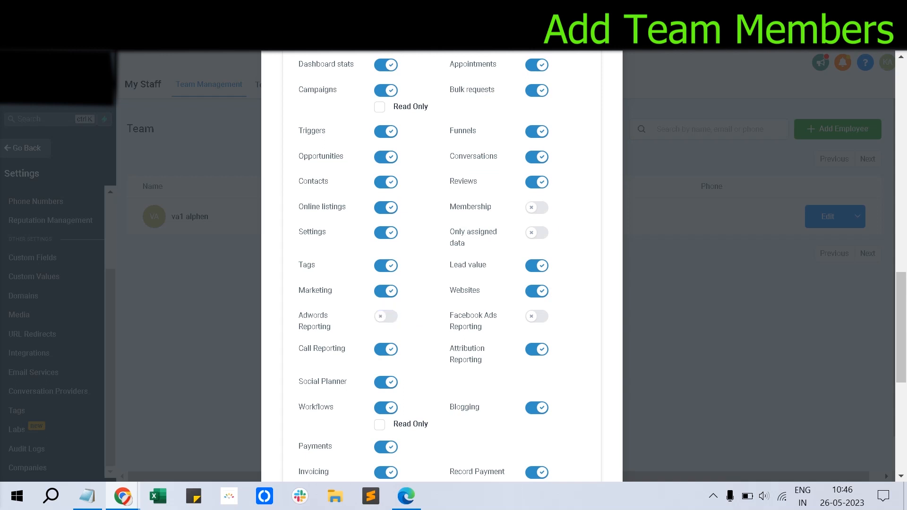
left_click(386, 408)
left_click(385, 432)
scroll(442, 266, "up", 2)
scroll(442, 266, "down", 6)
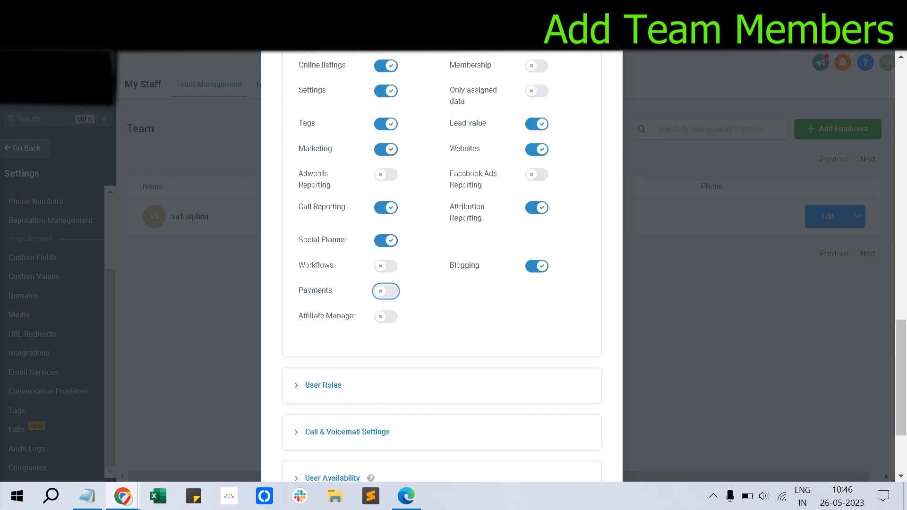
left_click(323, 257)
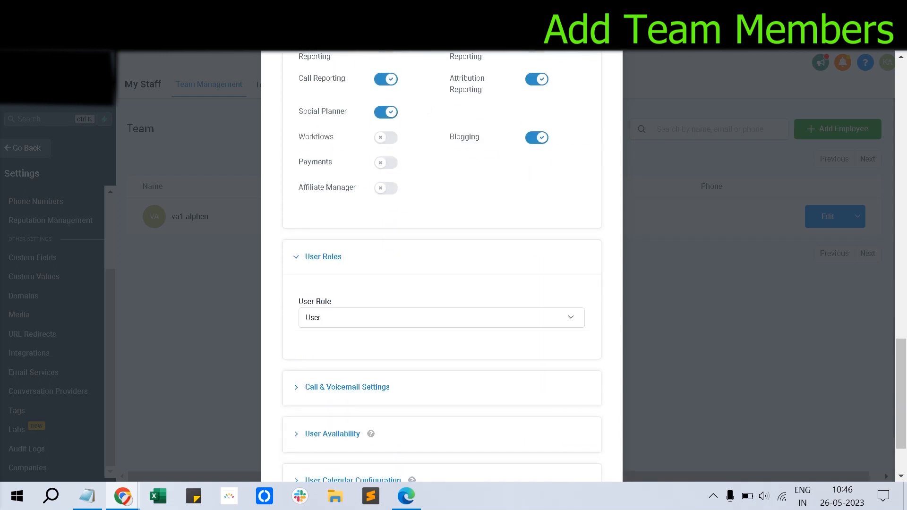
Step: Check the User Role list, User Availability and User Calendar Configuration, then cancel the unsaved member
left_click(441, 317)
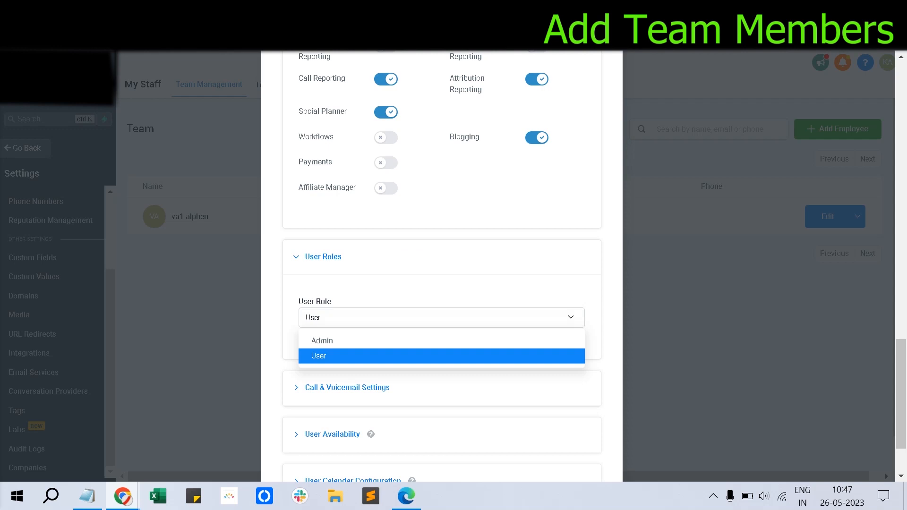
scroll(442, 265, "down", 2)
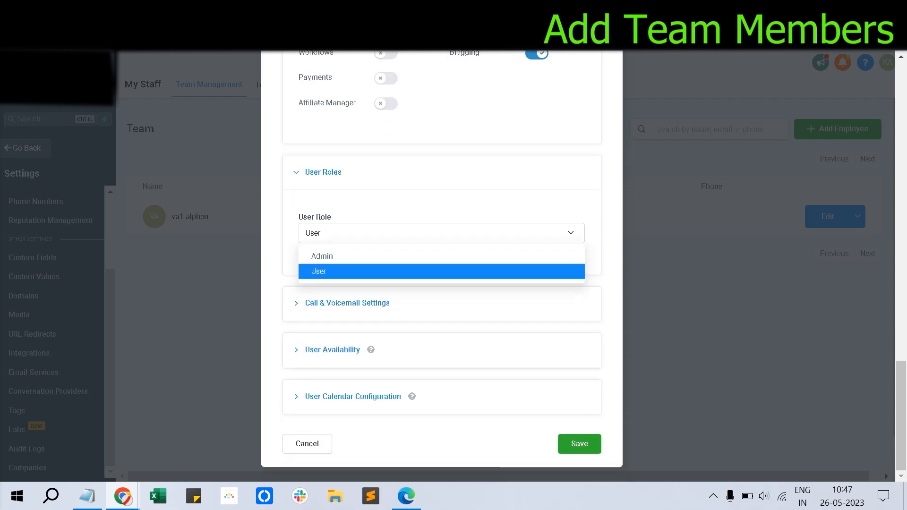
left_click(333, 350)
scroll(442, 307, "down", 4)
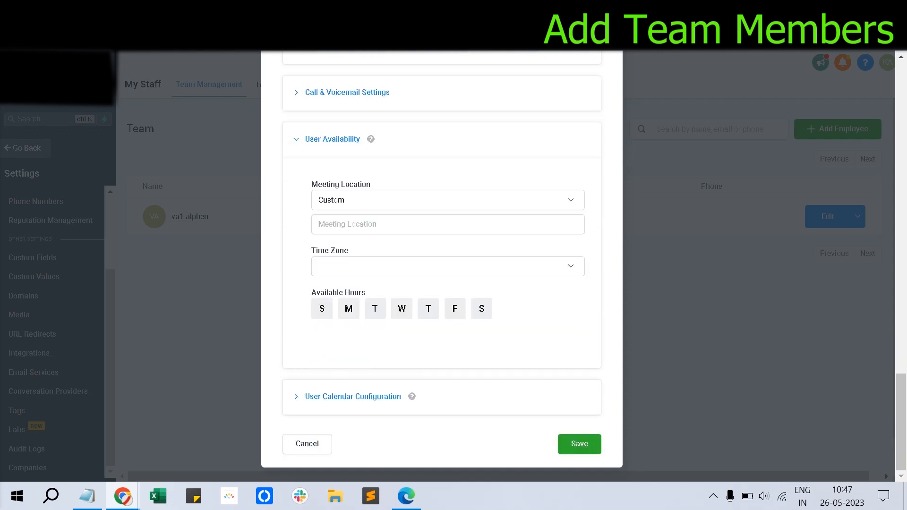
mouse_move(412, 396)
left_click(371, 397)
scroll(371, 396, "down", 3)
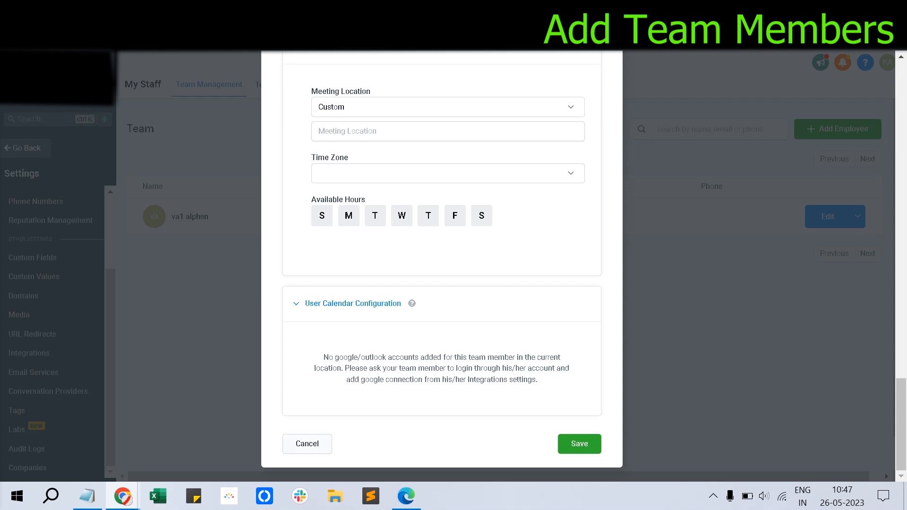
left_click(307, 443)
Step: Move to the end of the checklist's Add Team Members line, then switch back to the browser
left_click(88, 496)
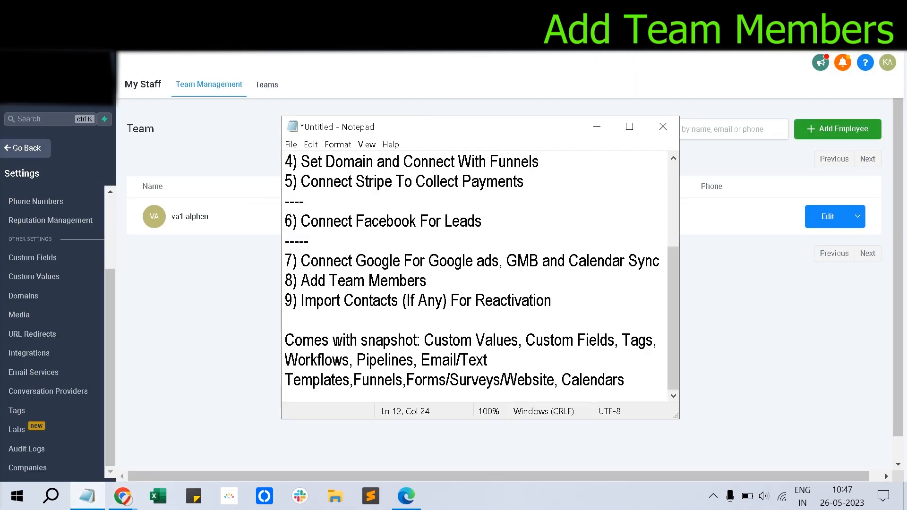
key("Down")
key("alt+Tab")
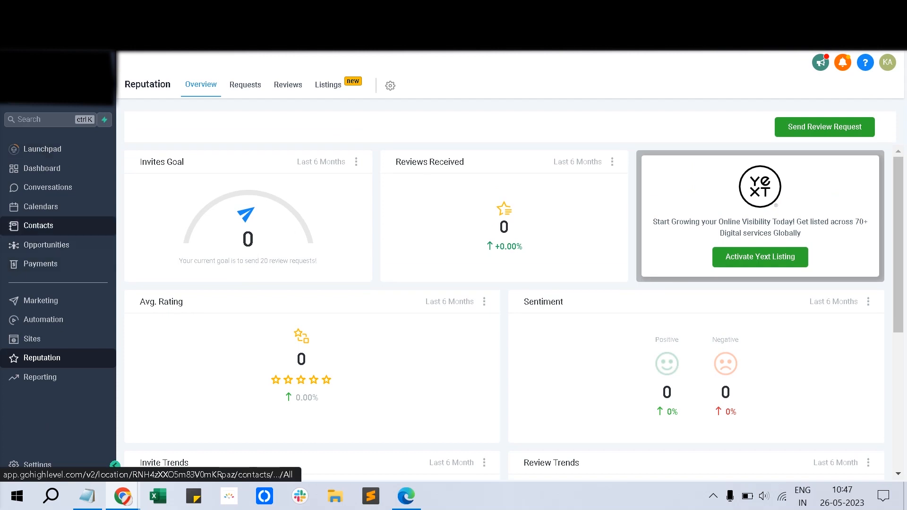
Step: Open the Contacts Smart Lists page showing the sub-account's 13 contact records
left_click(38, 225)
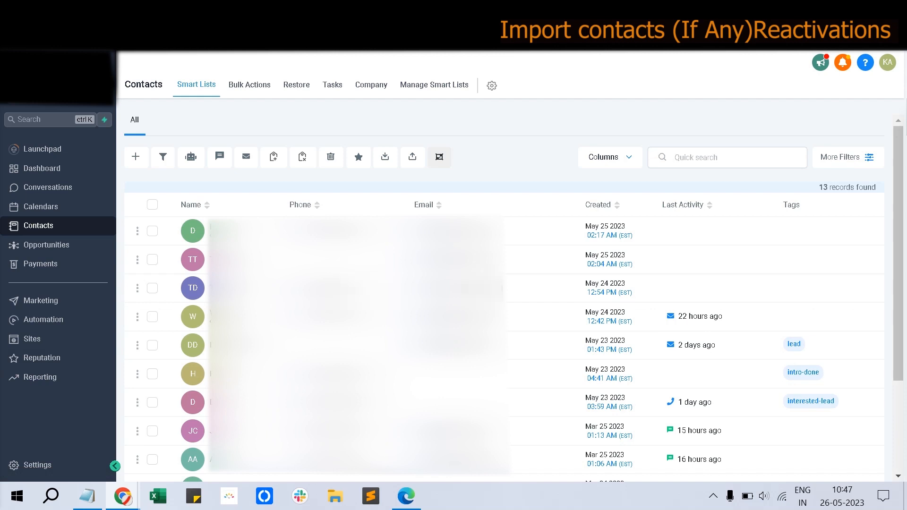
Step: Begin Import Contacts and upload the filesaver-All CSV from the Pictures folder
left_click(413, 157)
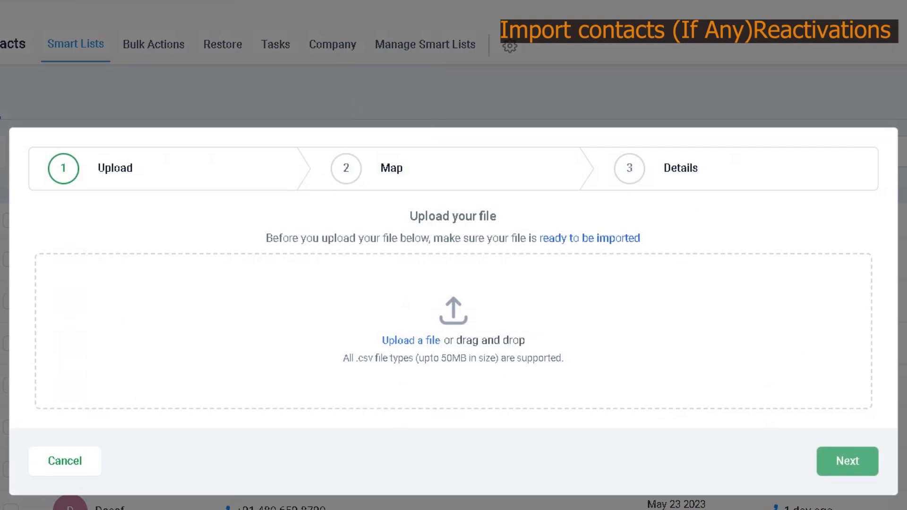
left_click(411, 340)
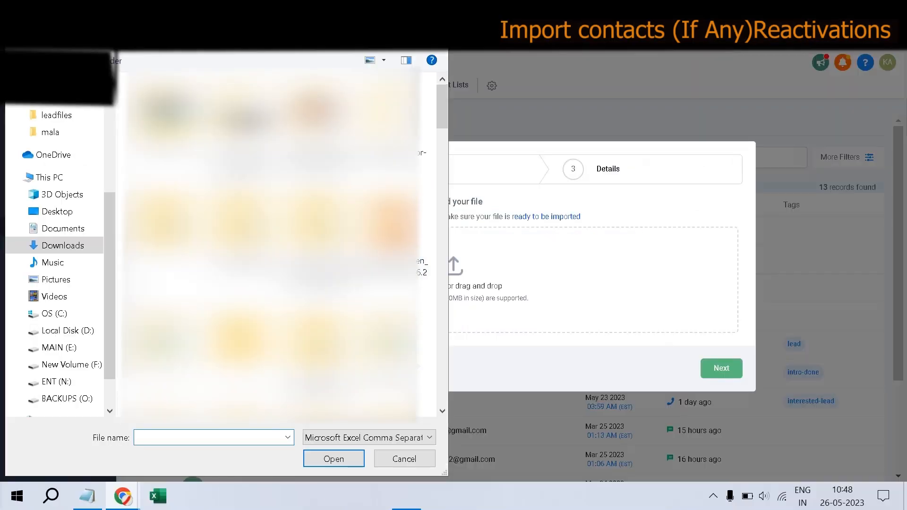
left_click(56, 279)
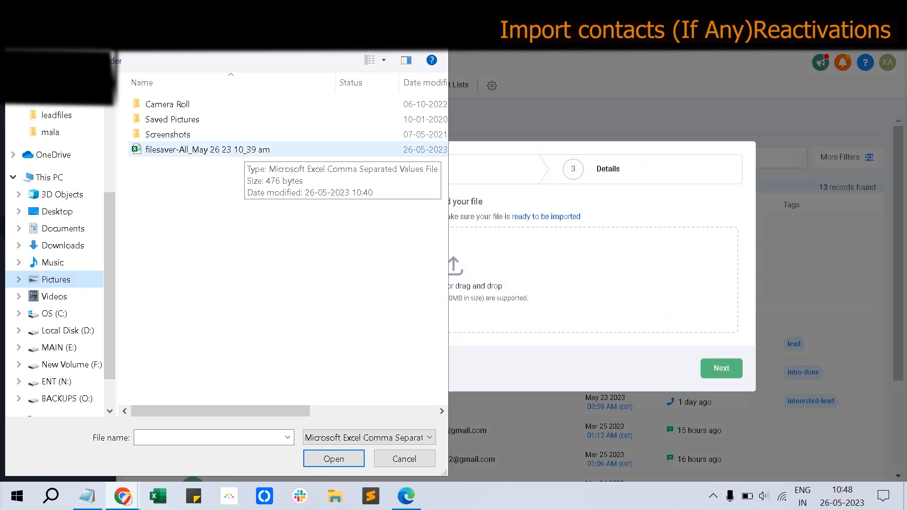
left_click(244, 152)
left_click(334, 459)
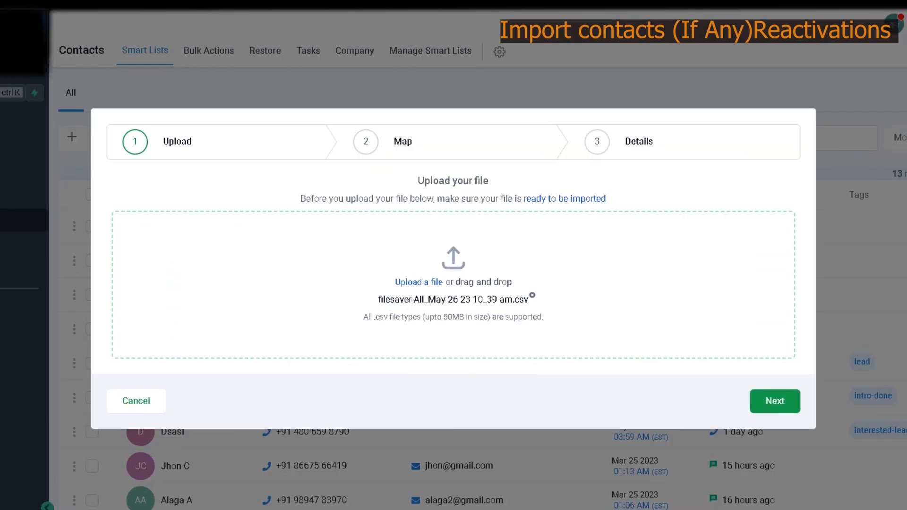
Step: Review the column mapping, keep First Name as mapped, and skip the 3 unmatched columns
left_click(775, 401)
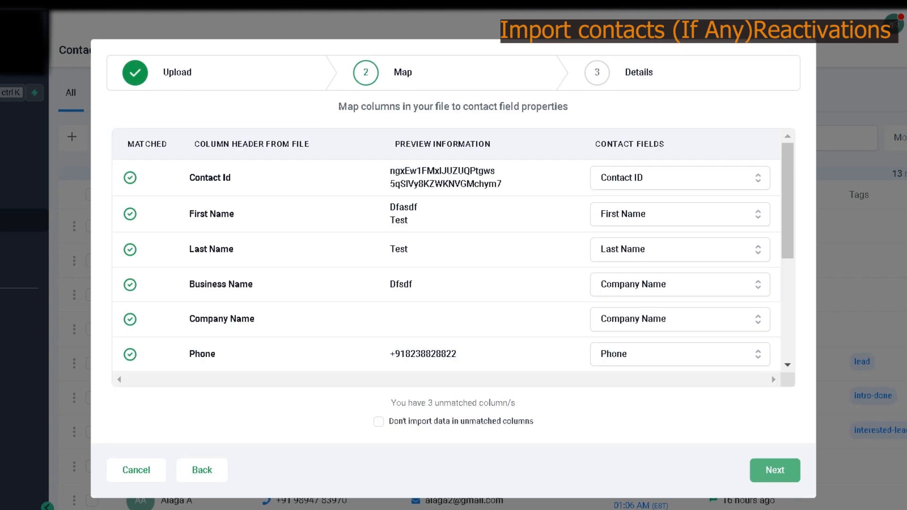
scroll(445, 257, "down", 3)
scroll(446, 257, "up", 3)
scroll(446, 258, "down", 3)
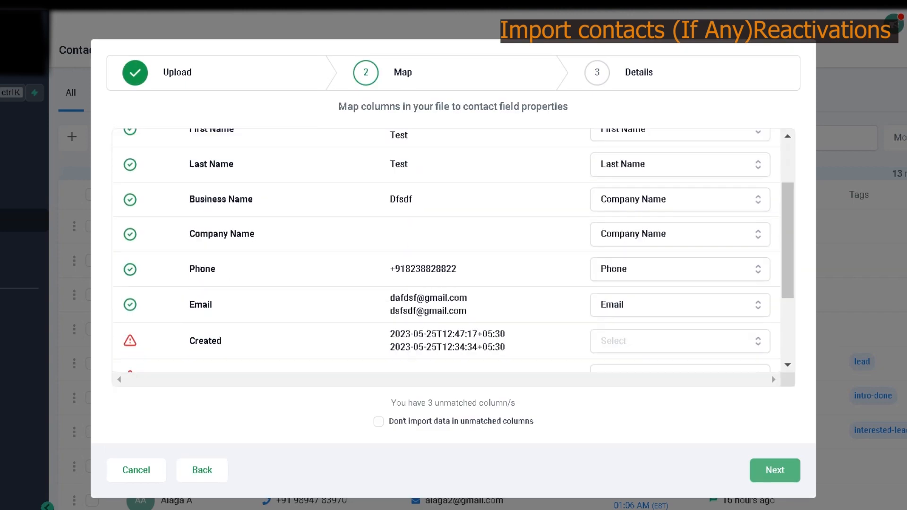
scroll(446, 258, "up", 3)
left_click(680, 215)
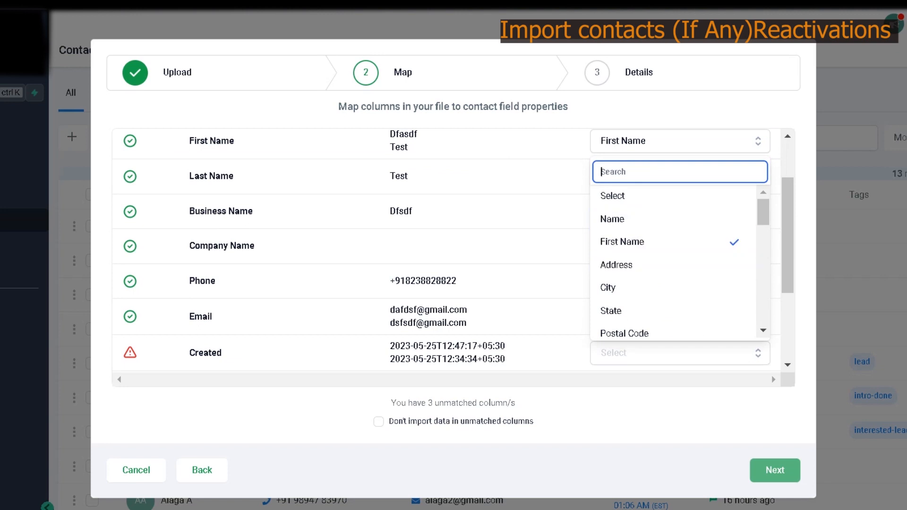
left_click(534, 264)
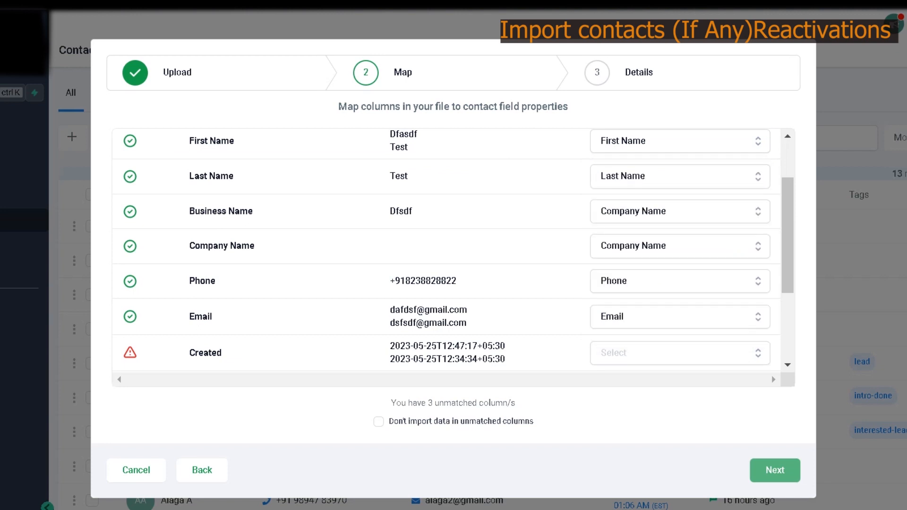
scroll(446, 258, "up", 2)
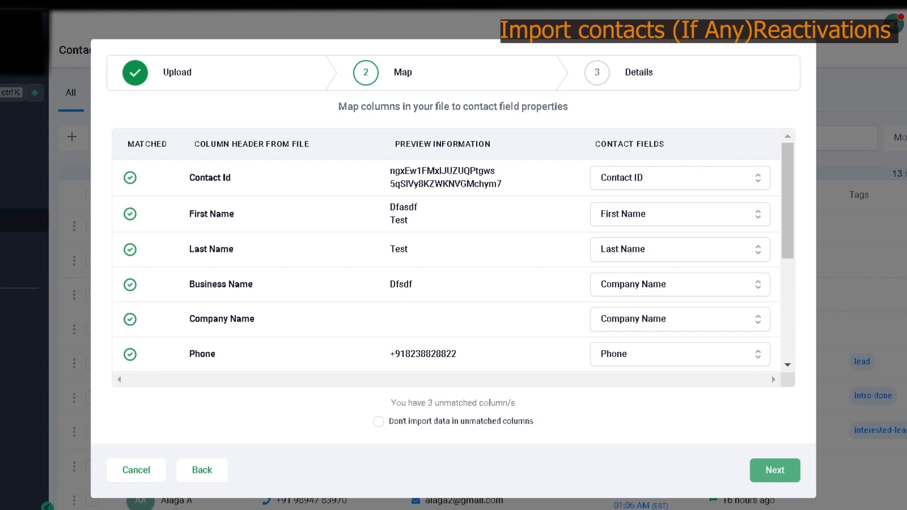
scroll(445, 257, "down", 3)
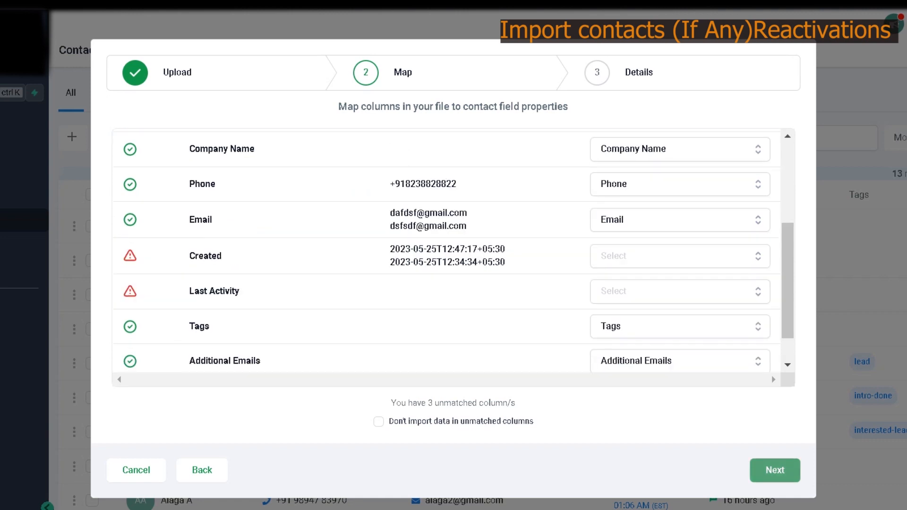
left_click(378, 421)
left_click(774, 471)
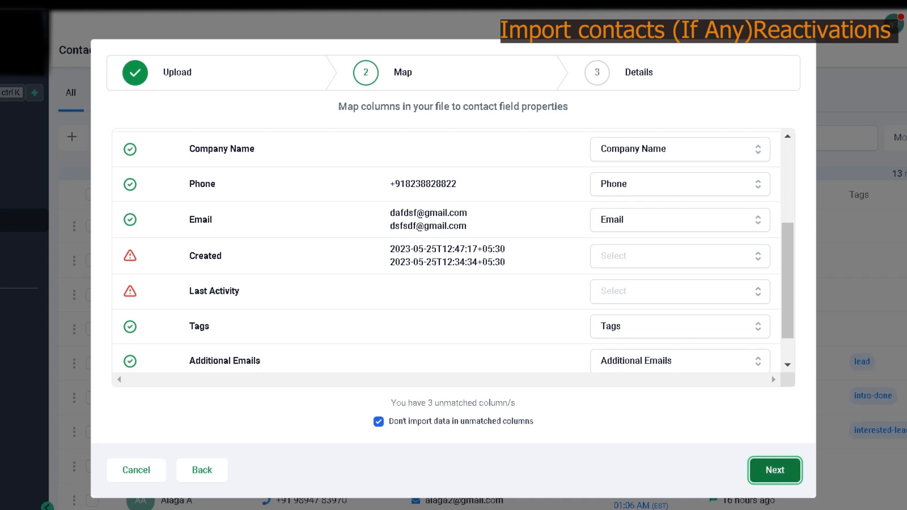
Step: Under Advanced import options, add the tag 26may2023 to the imported contacts
left_click(133, 303)
left_click(189, 405)
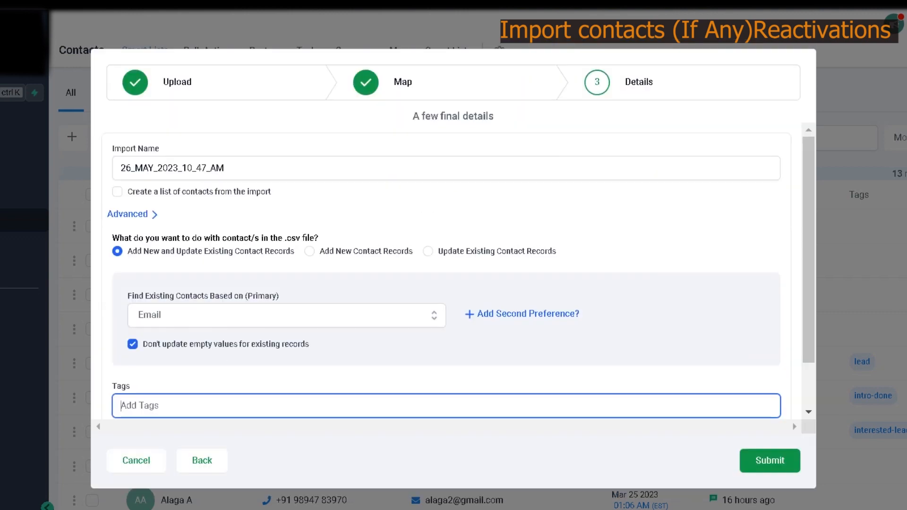
type("3")
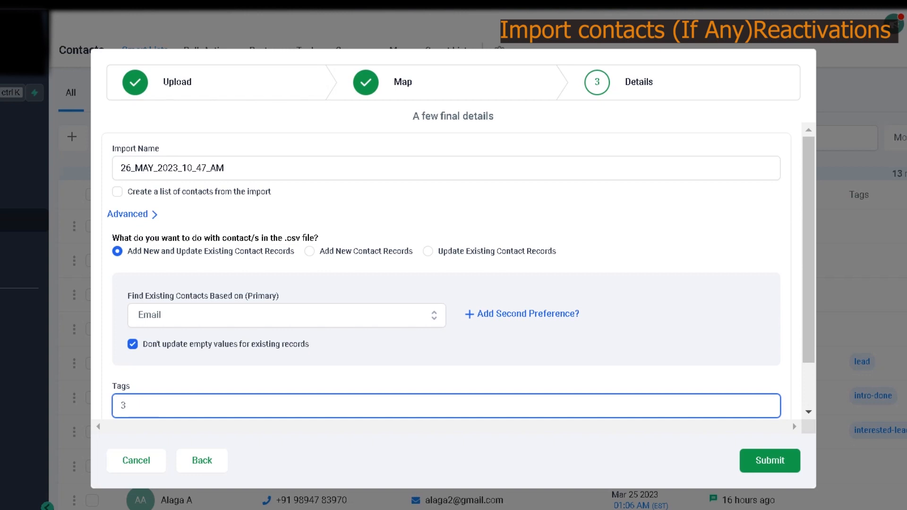
key("BackSpace")
type("26may2023")
scroll(446, 279, "down", 1)
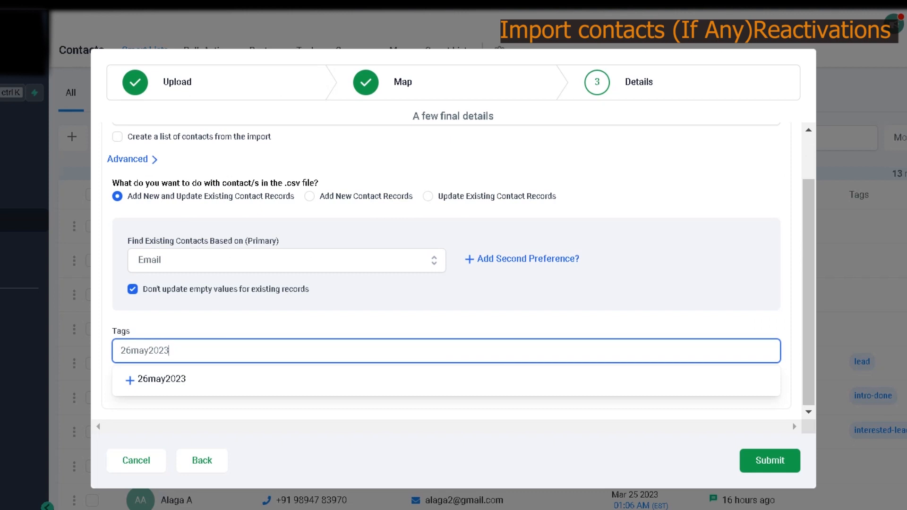
left_click(162, 380)
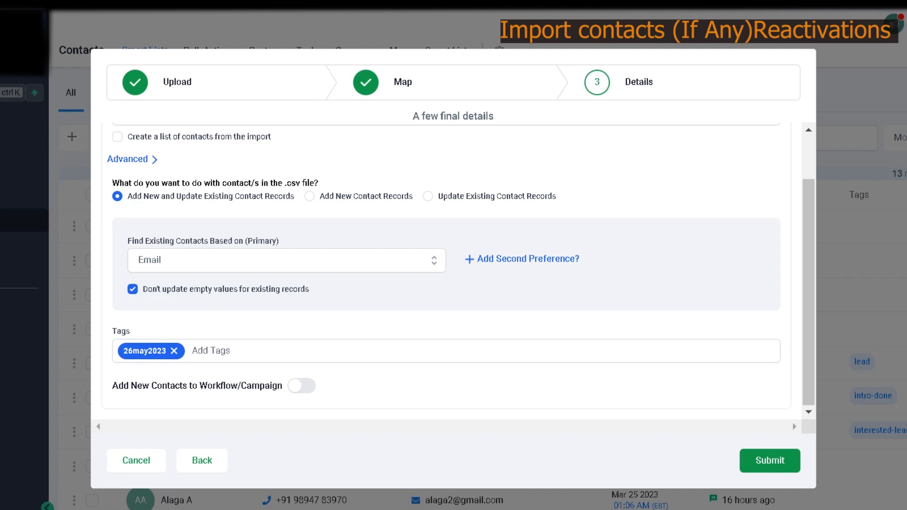
Step: Bring the Notepad setup checklist forward and maximize it
mouse_move(5, 509)
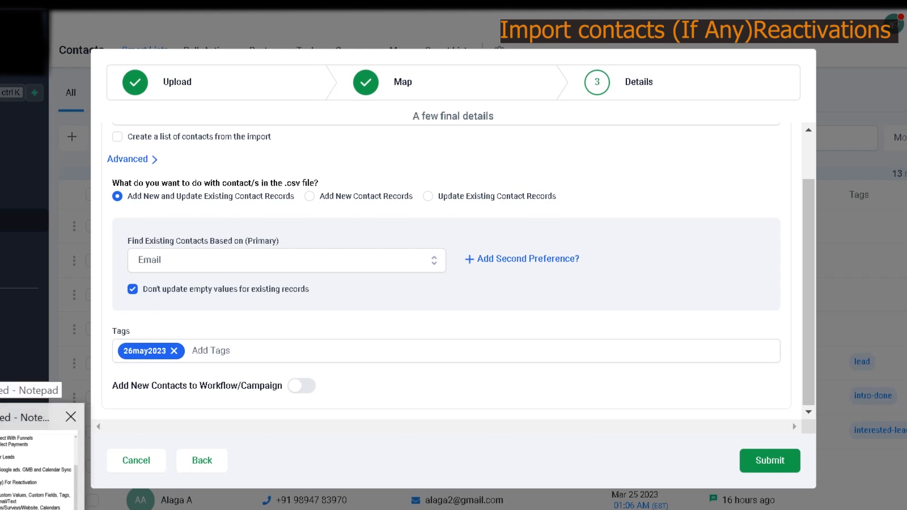
left_click(37, 467)
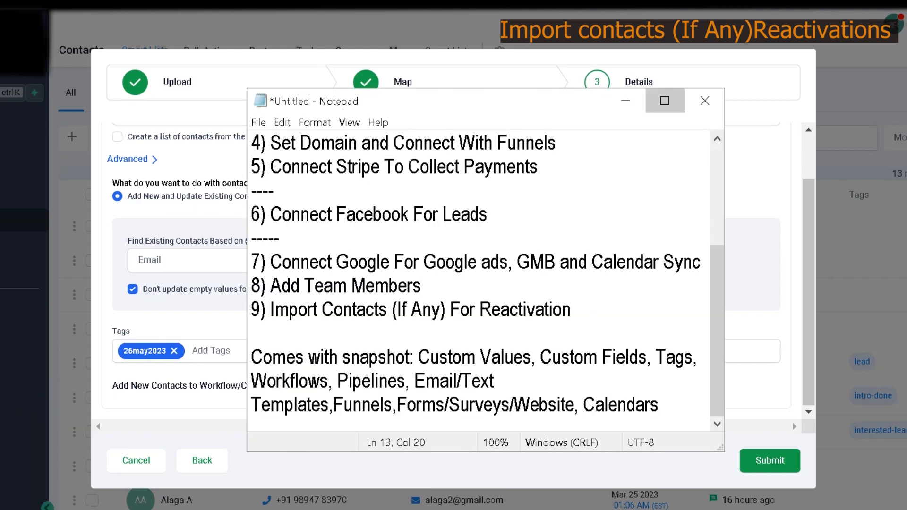
left_click(664, 100)
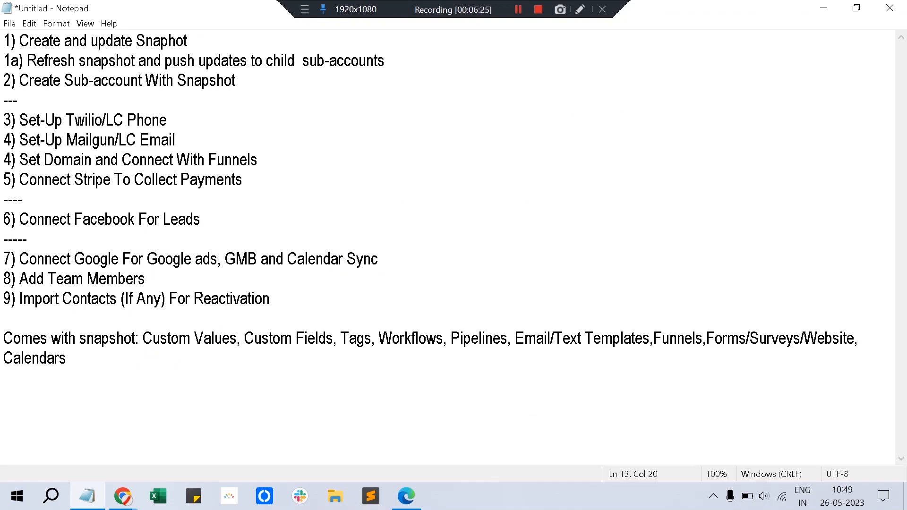